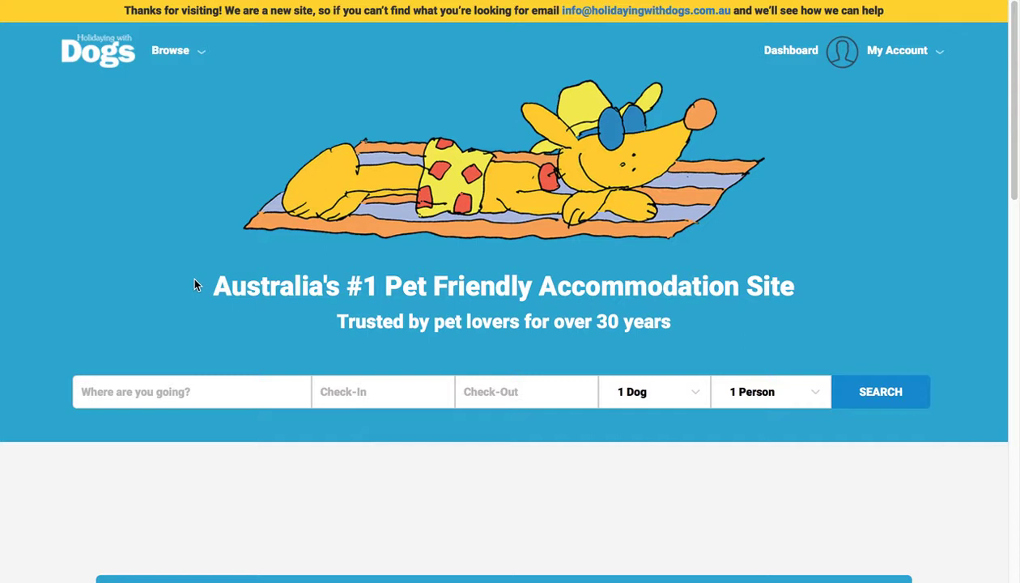
Step: Go from the Dashboard through the Properties menu to the Manage Properties listing
left_click(791, 50)
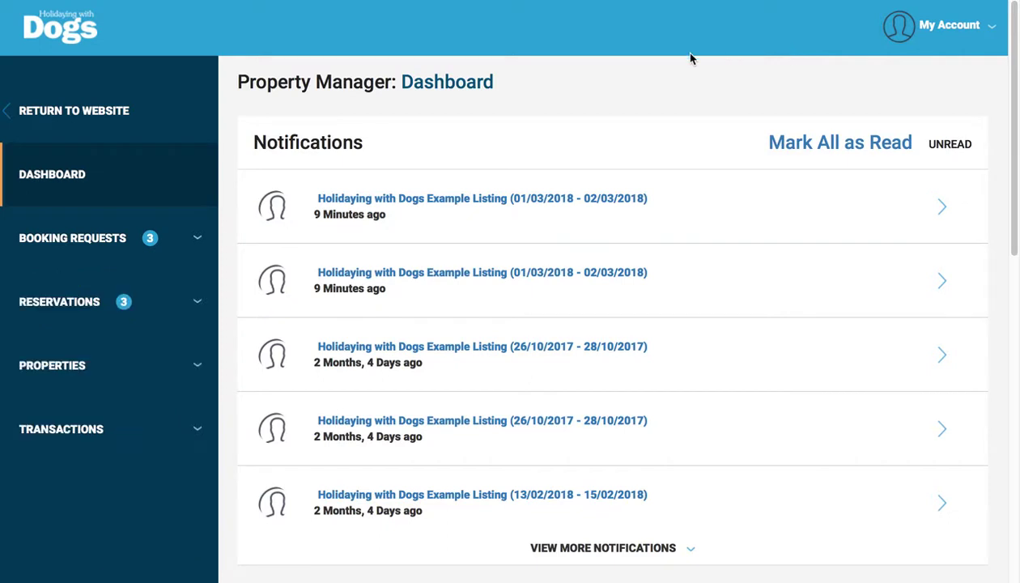
left_click(56, 377)
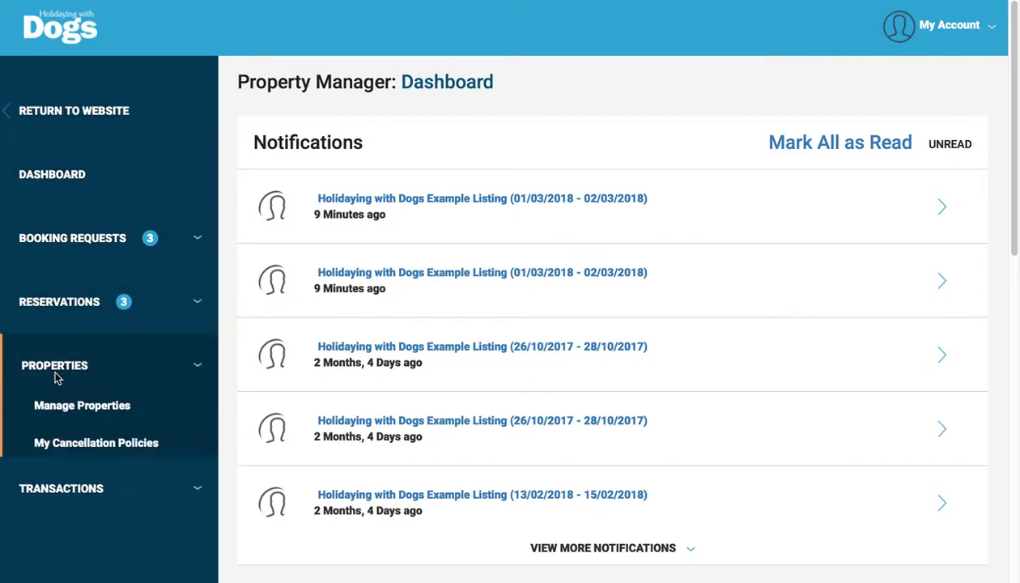
left_click(67, 411)
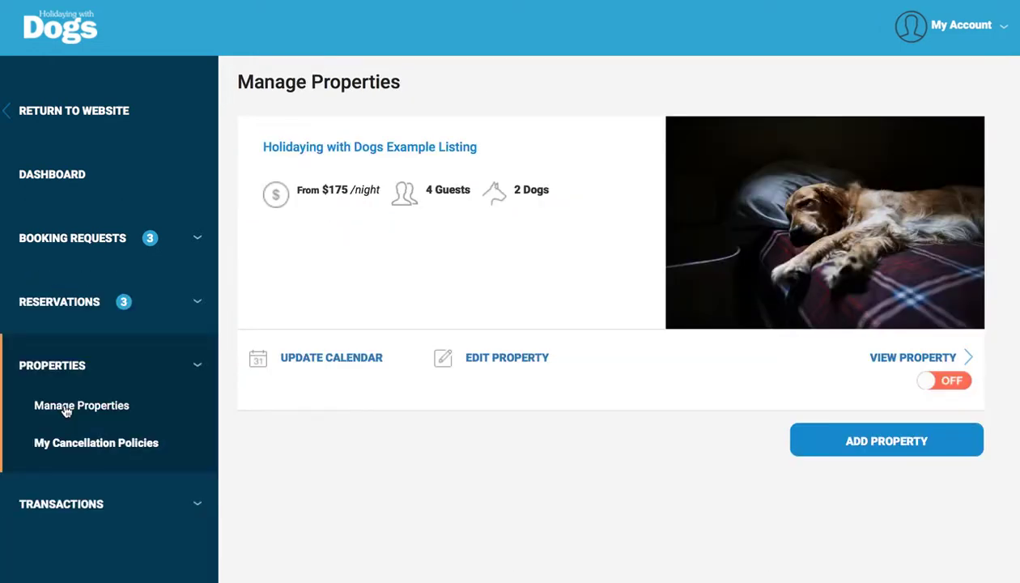
Step: Edit the example listing and scroll to Custom Pricing, which shows the Christmas Holiday period
left_click(510, 360)
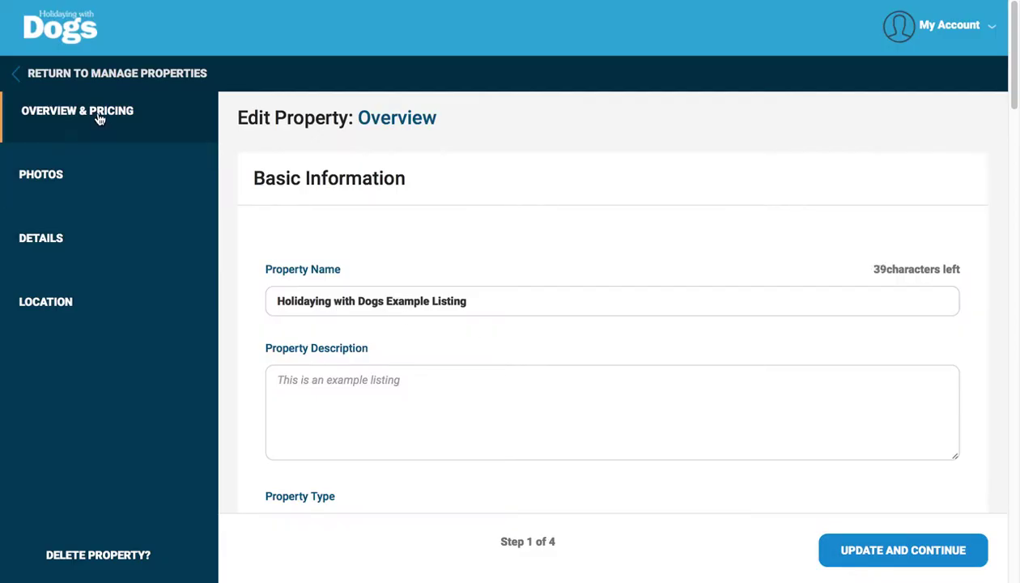
scroll(330, 268, "down", 5)
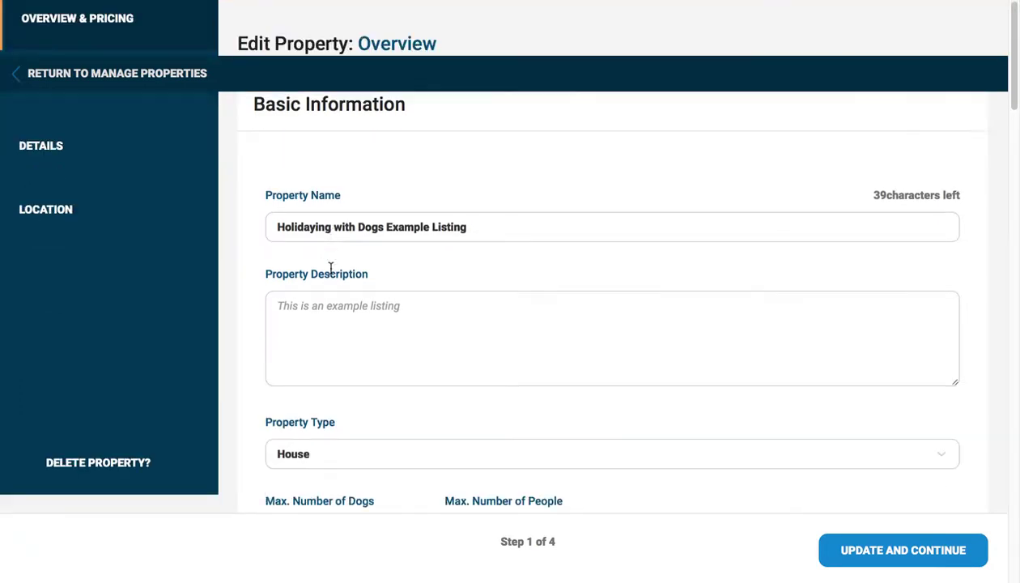
scroll(384, 321, "down", 3)
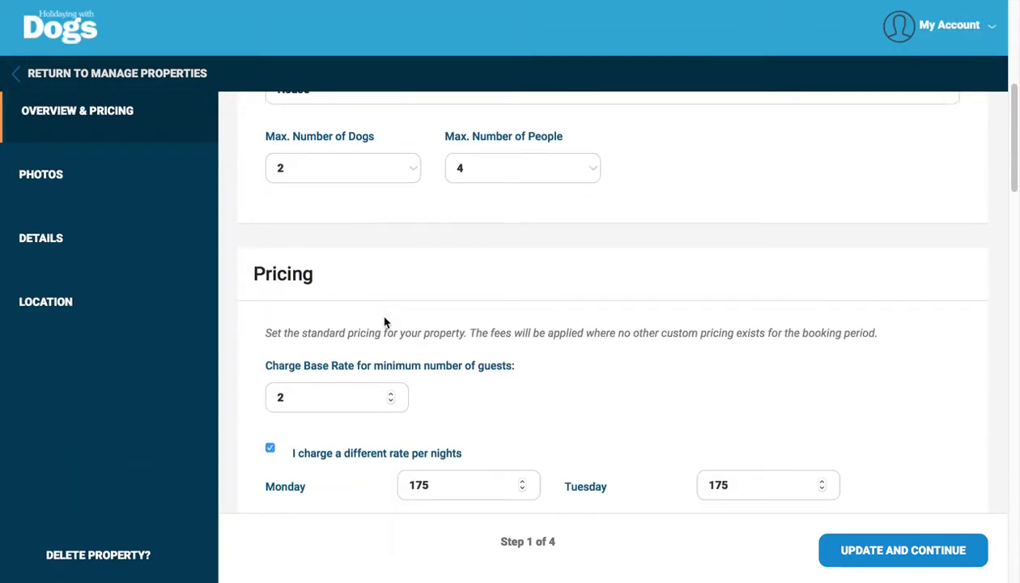
scroll(437, 355, "down", 2)
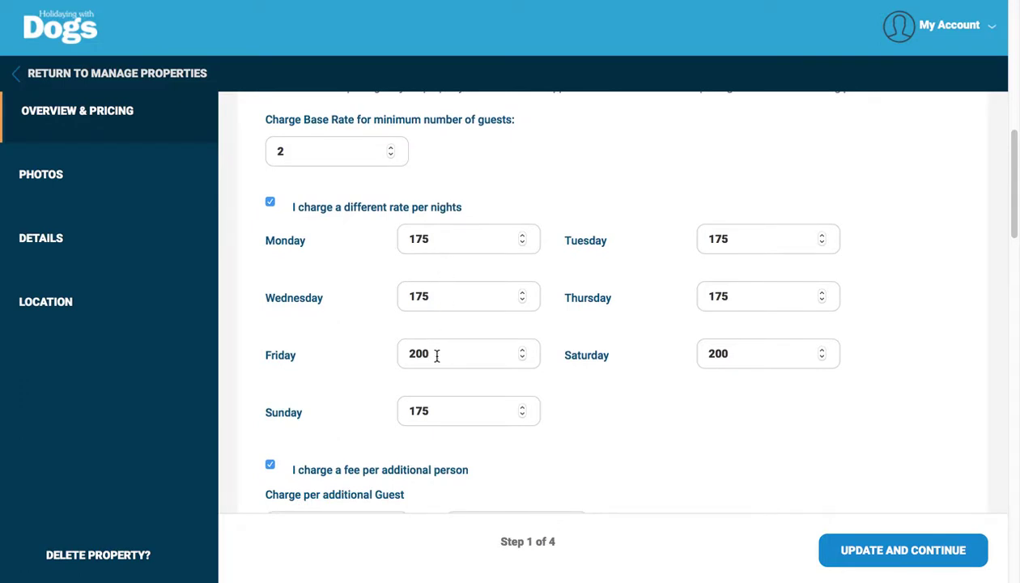
scroll(372, 297, "up", 1)
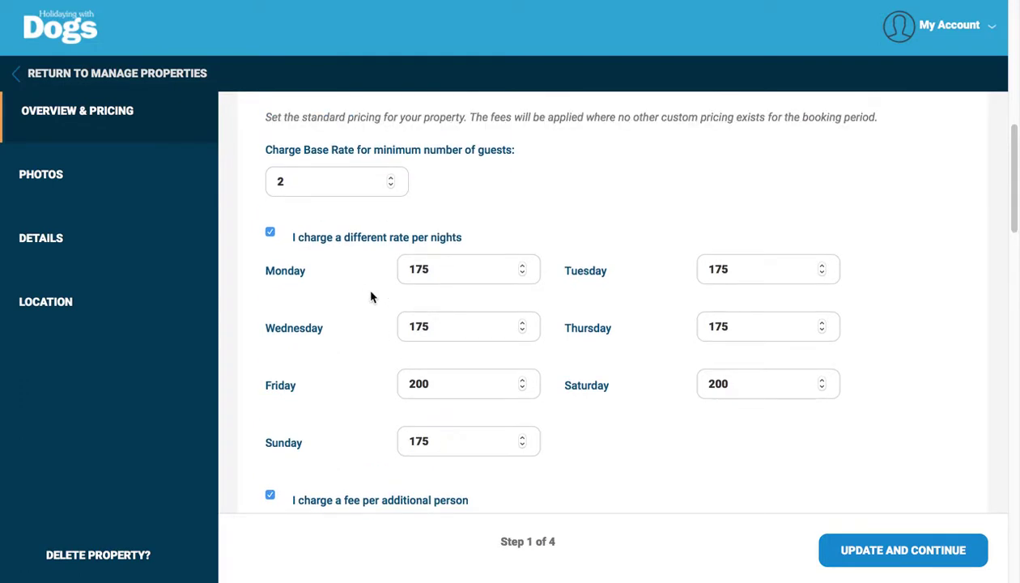
scroll(318, 187, "up", 2)
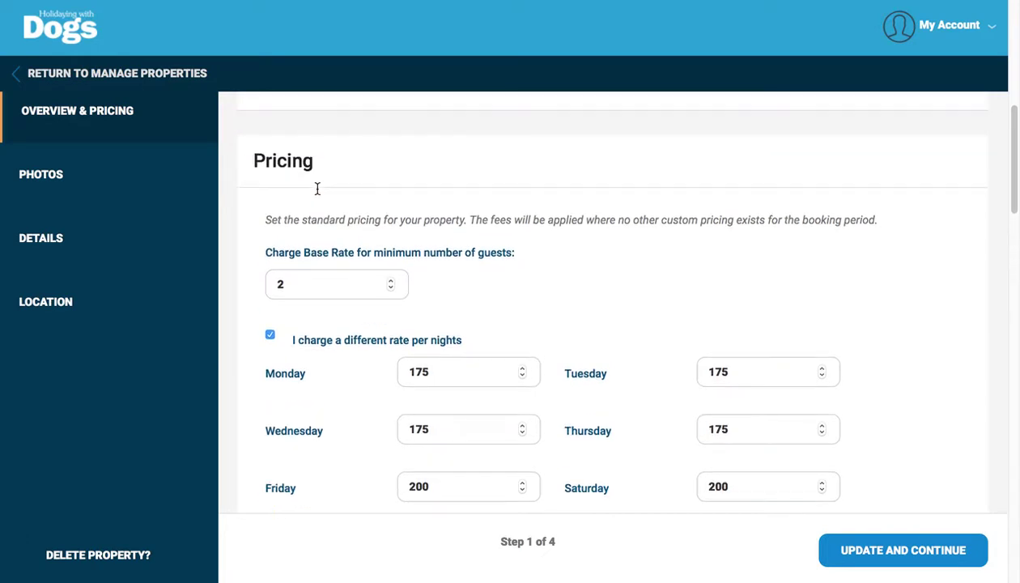
scroll(317, 190, "down", 5)
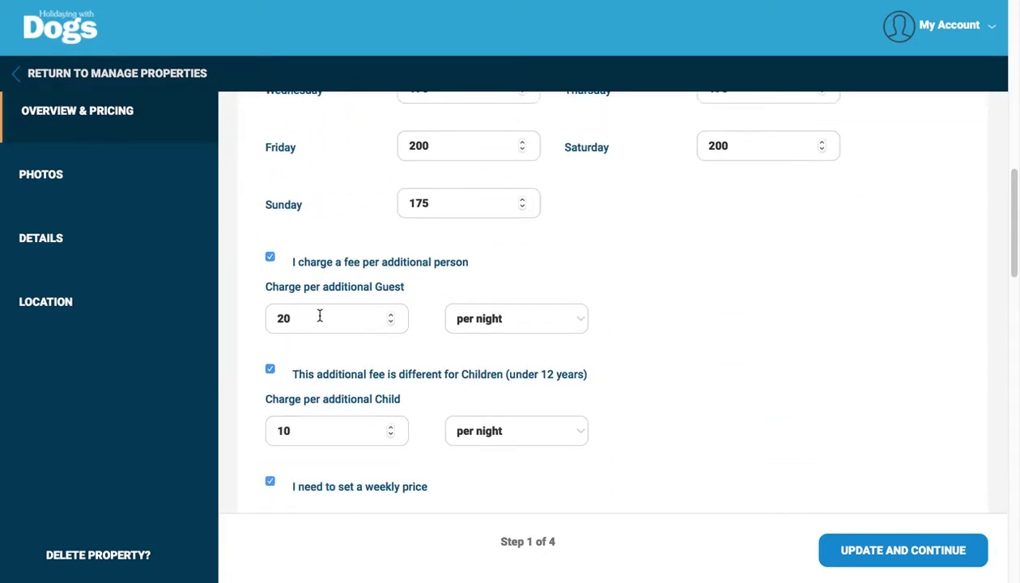
scroll(320, 316, "up", 5)
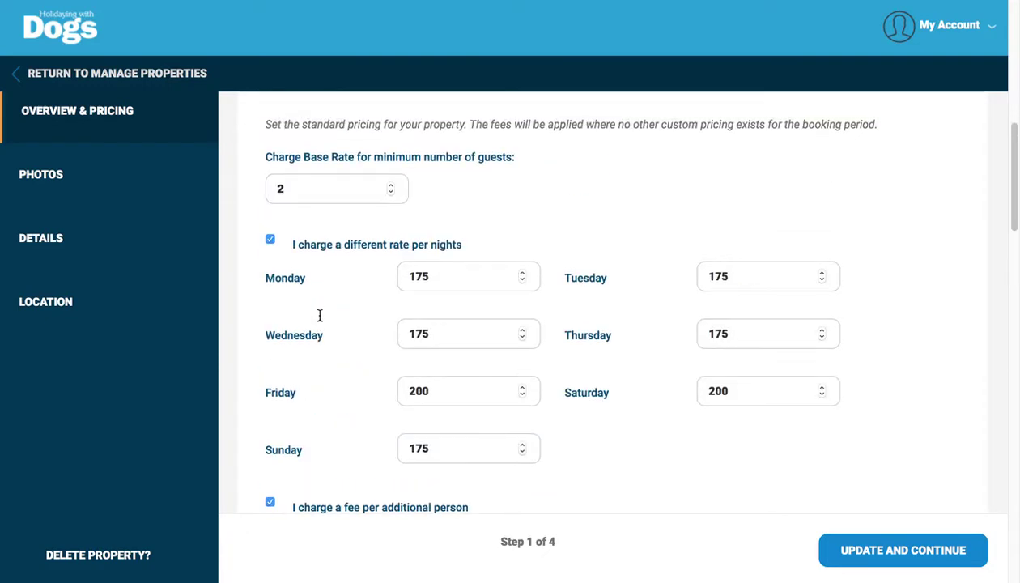
scroll(513, 253, "up", 2)
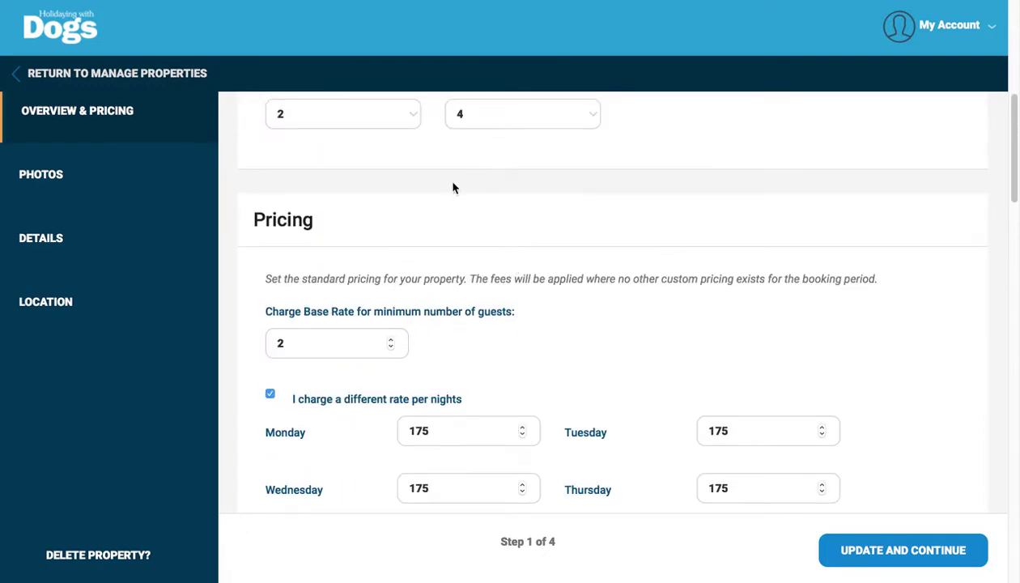
scroll(452, 188, "down", 14)
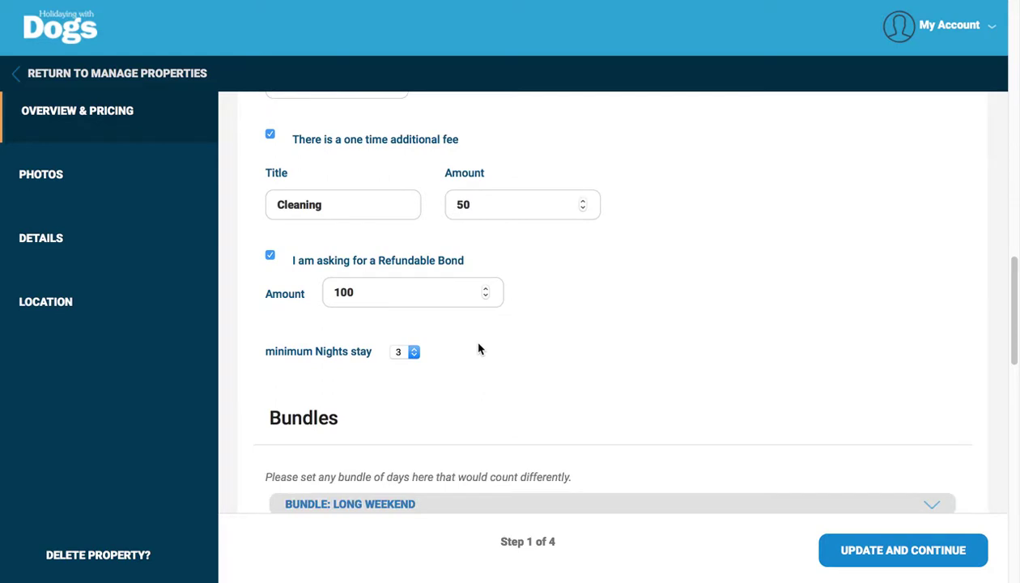
scroll(478, 348, "down", 8)
scroll(477, 348, "up", 1)
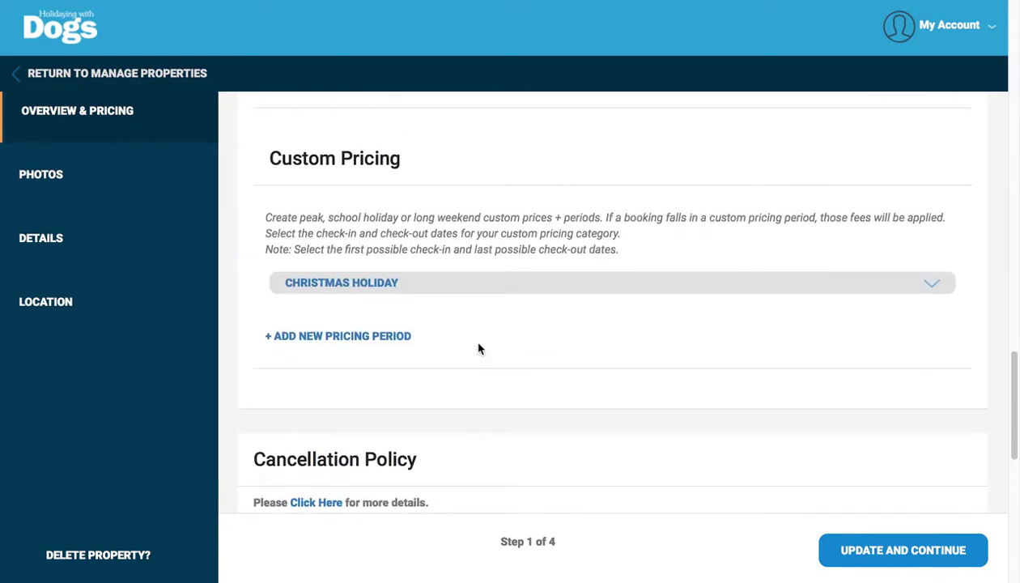
Step: Expand Christmas Holiday and check its start-date calendar, leaving 21/12/2018 unchanged
left_click(321, 287)
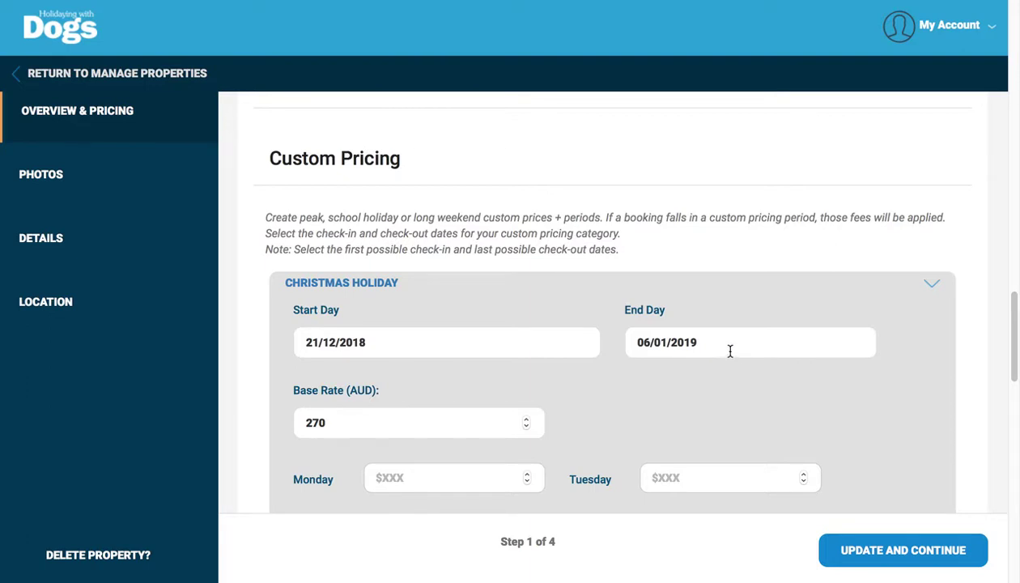
left_click(435, 342)
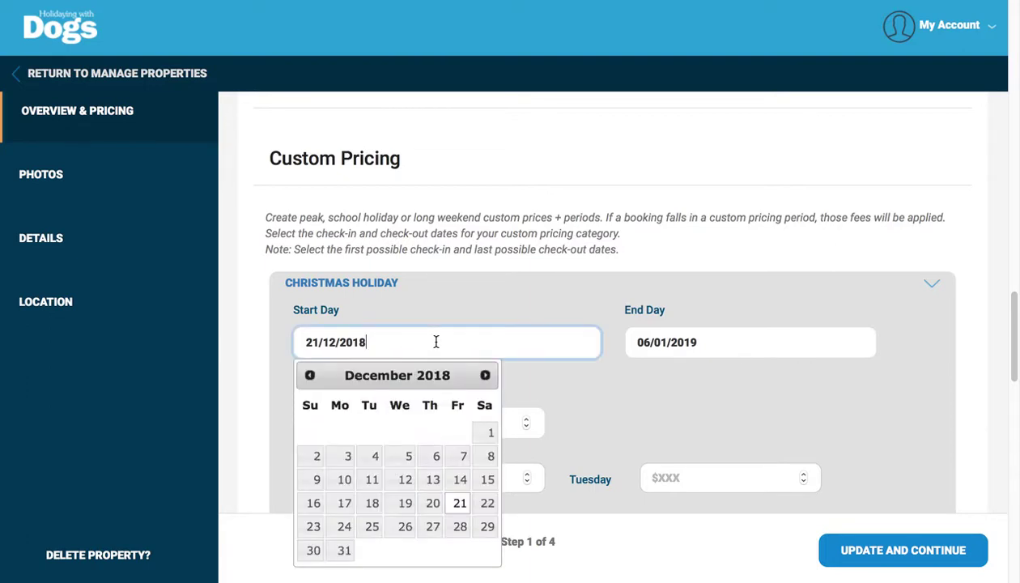
left_click(486, 374)
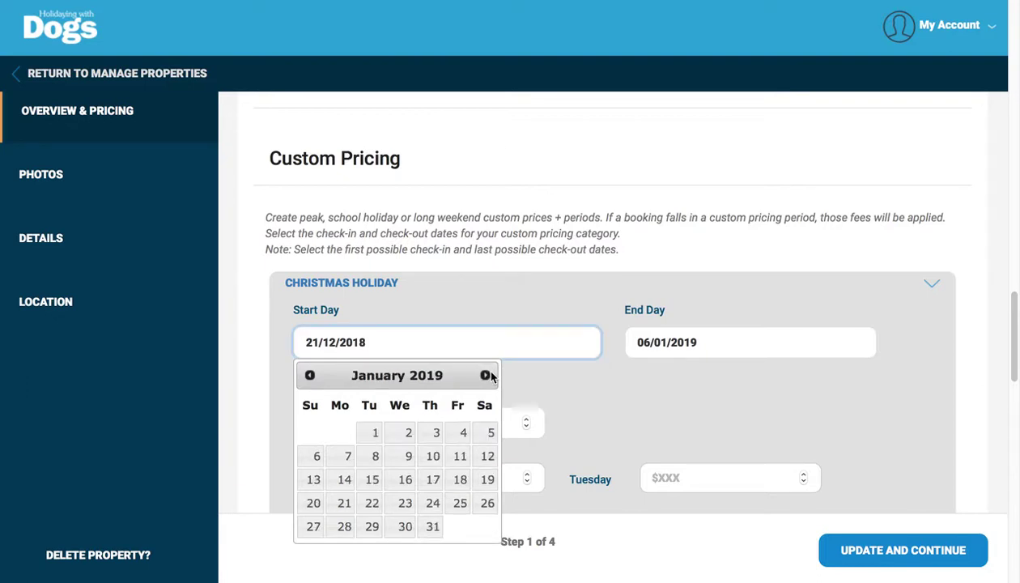
left_click(309, 375)
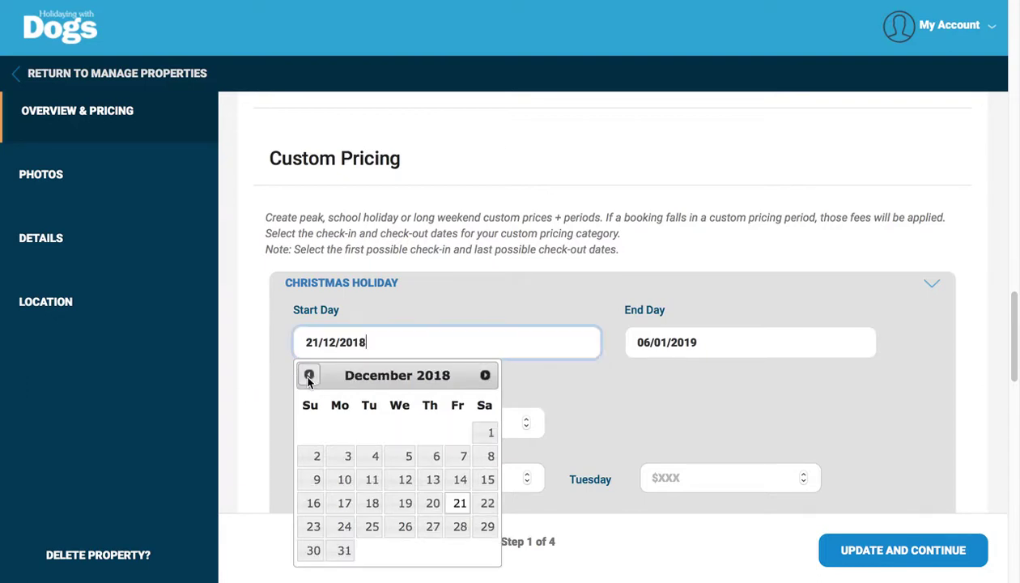
left_click(584, 399)
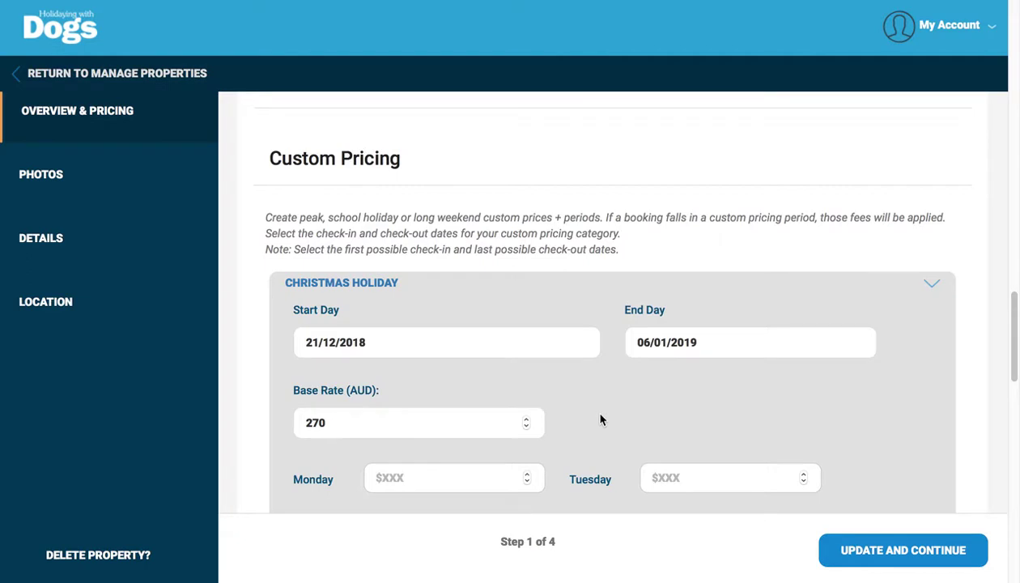
Step: Change the Christmas Holiday base rate from 270 to 280 AUD and collapse the period
scroll(601, 419, "down", 1)
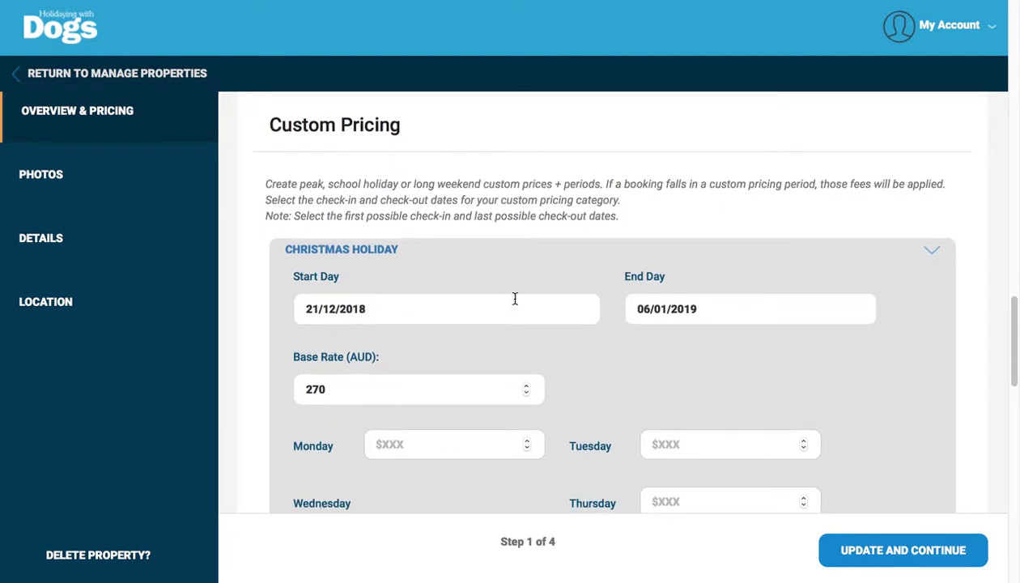
left_click(361, 383)
key("BackSpace")
key("BackSpace")
type("80")
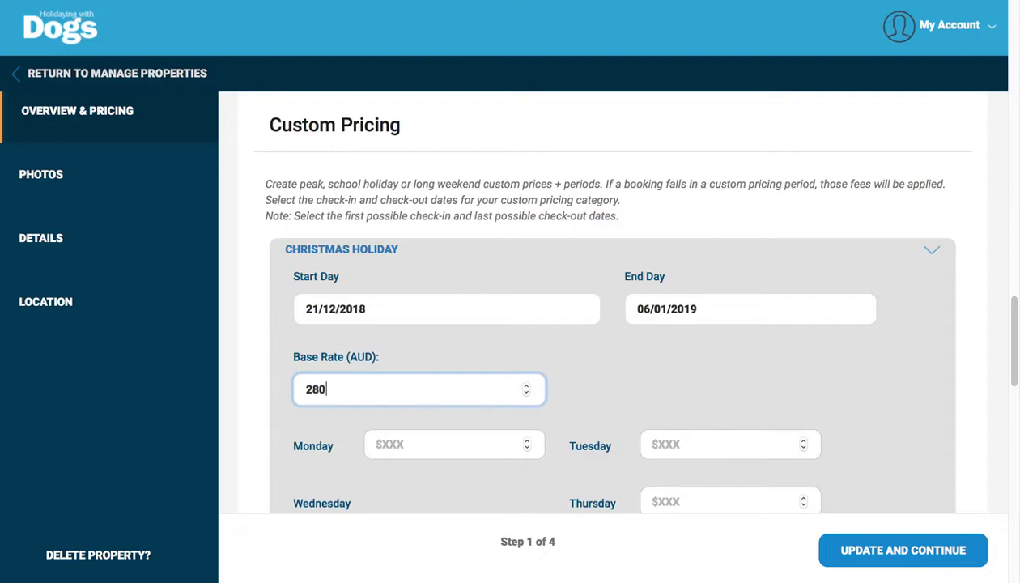
left_click(665, 391)
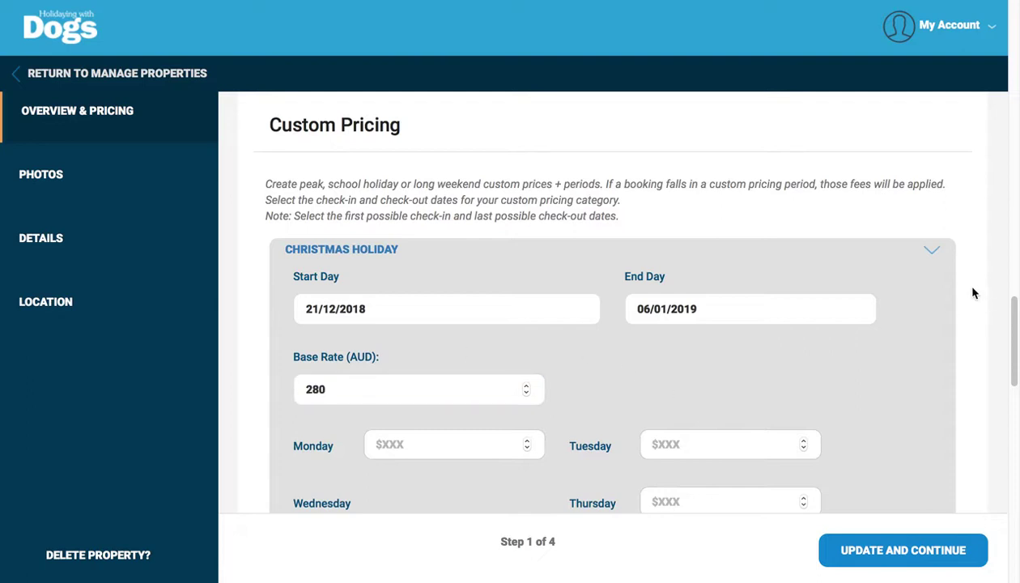
left_click(933, 251)
Step: Start a new pricing period named June Long Weekend, running 08/06/2018 to 11/06/2018
left_click(340, 306)
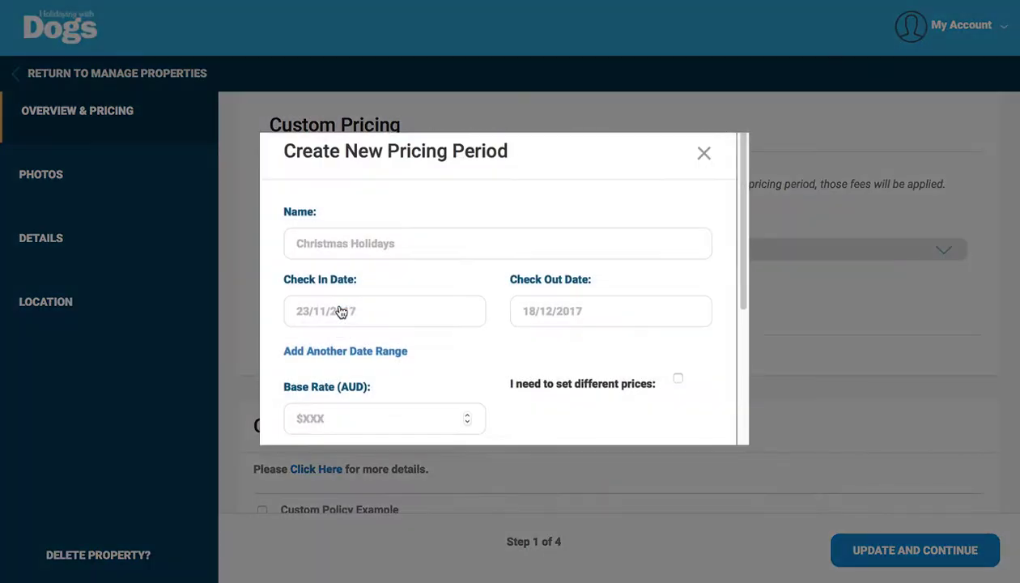
left_click(350, 257)
type("J")
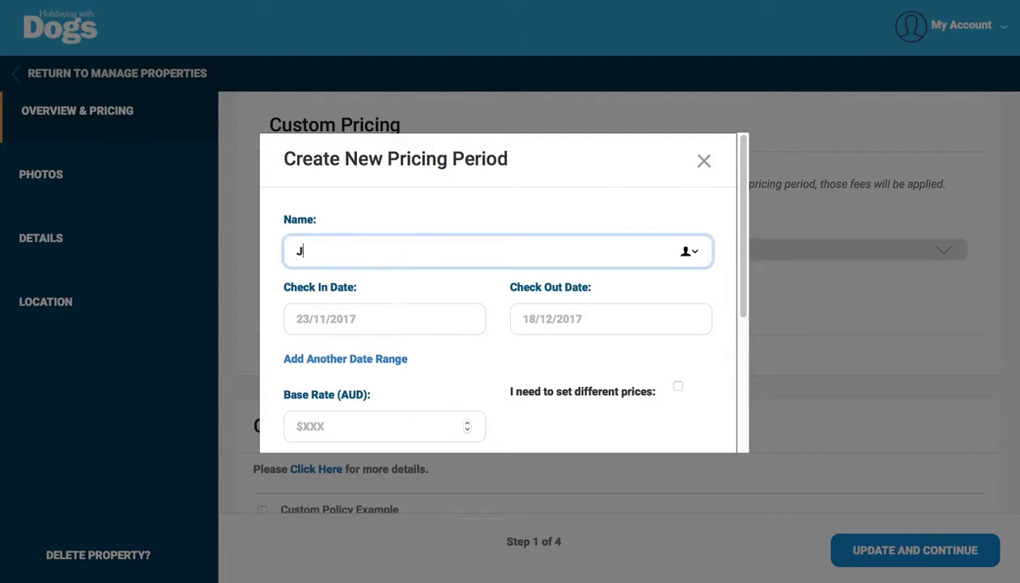
type("une long weekend")
left_click(331, 312)
left_click(481, 354)
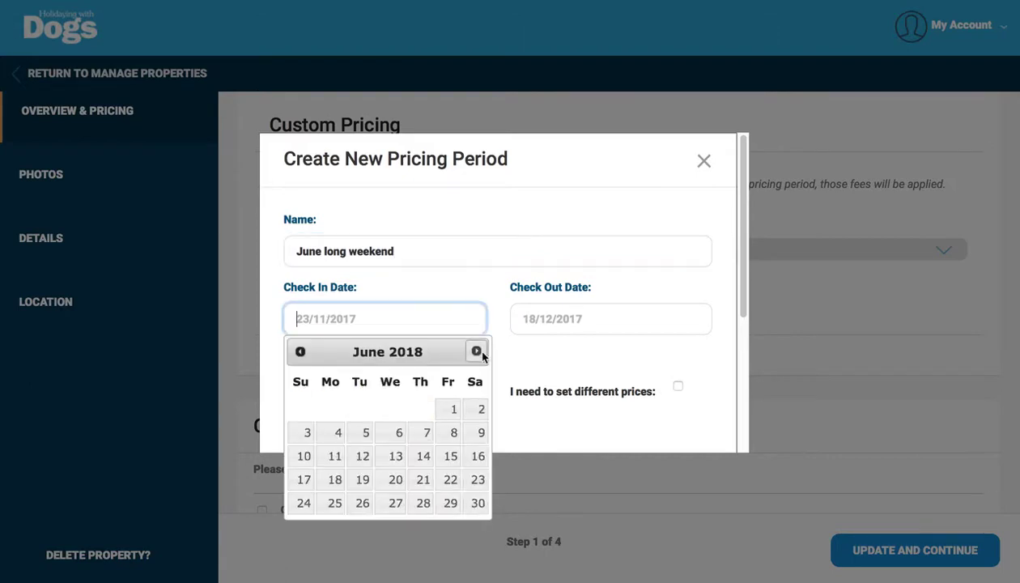
left_click(451, 432)
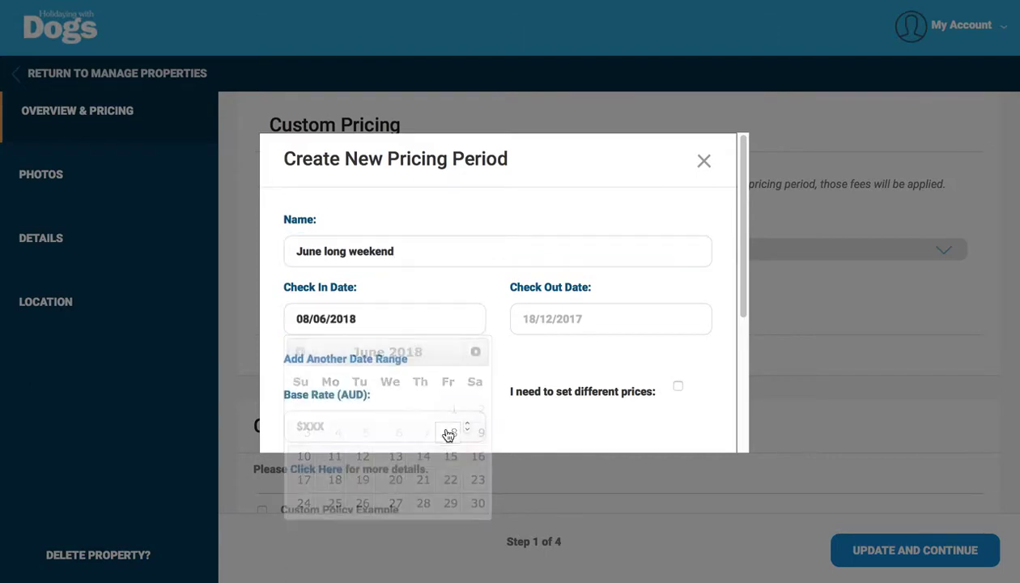
left_click(542, 318)
left_click(561, 458)
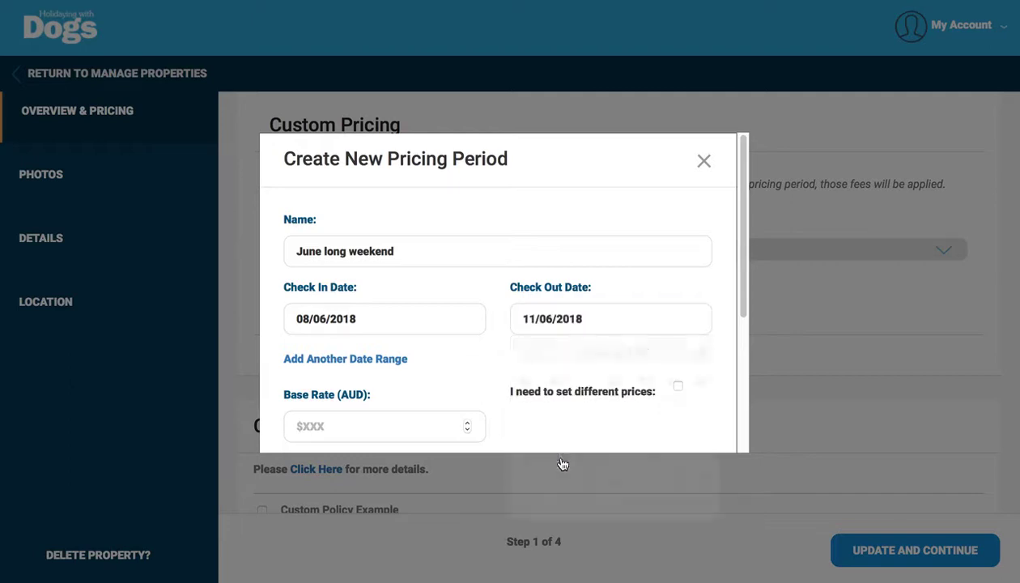
Step: Give the June Long Weekend period a 220 AUD base rate and a 3-night minimum stay
left_click(345, 420)
type("20")
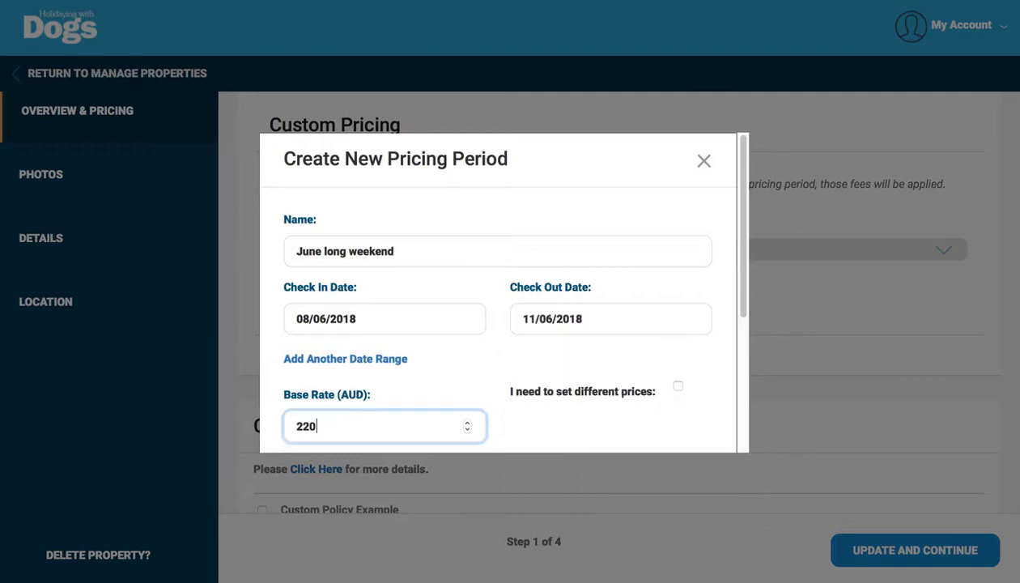
scroll(431, 380, "down", 2)
left_click(429, 312)
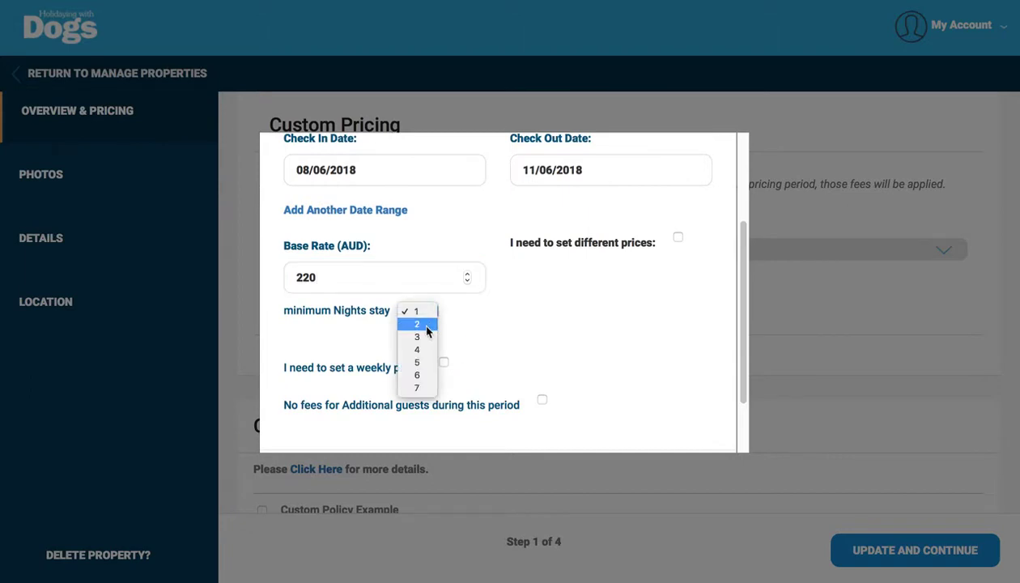
left_click(428, 336)
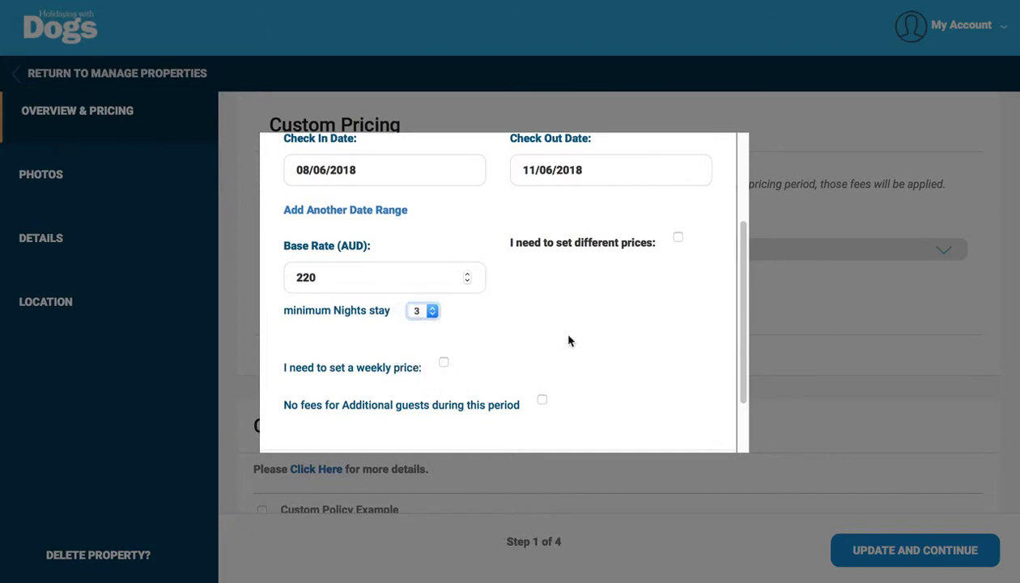
Step: Toggle the additional-guest fee waiver on and back off, then add the June Long Weekend period
left_click(541, 400)
left_click(541, 400)
scroll(578, 393, "down", 1)
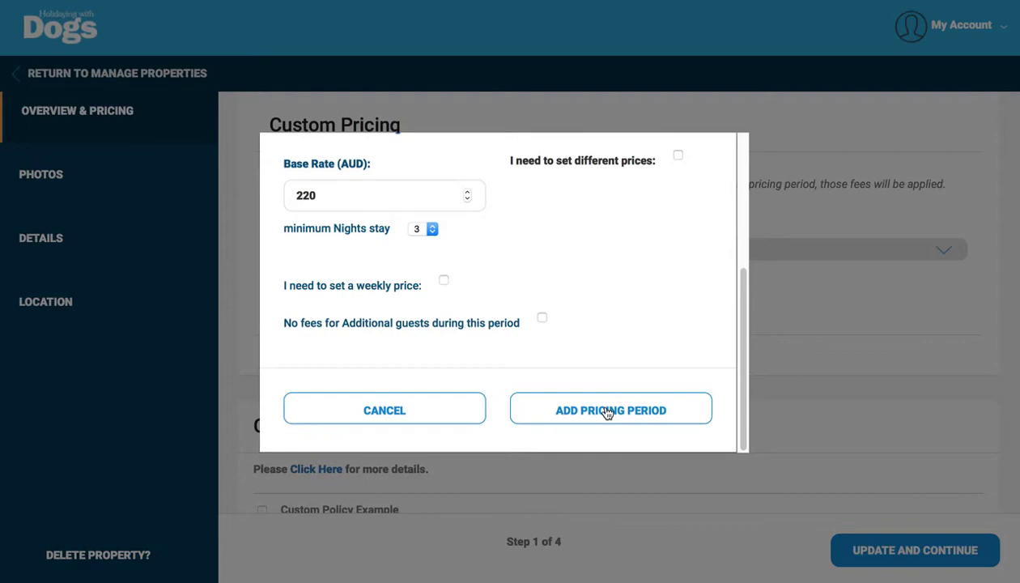
left_click(608, 411)
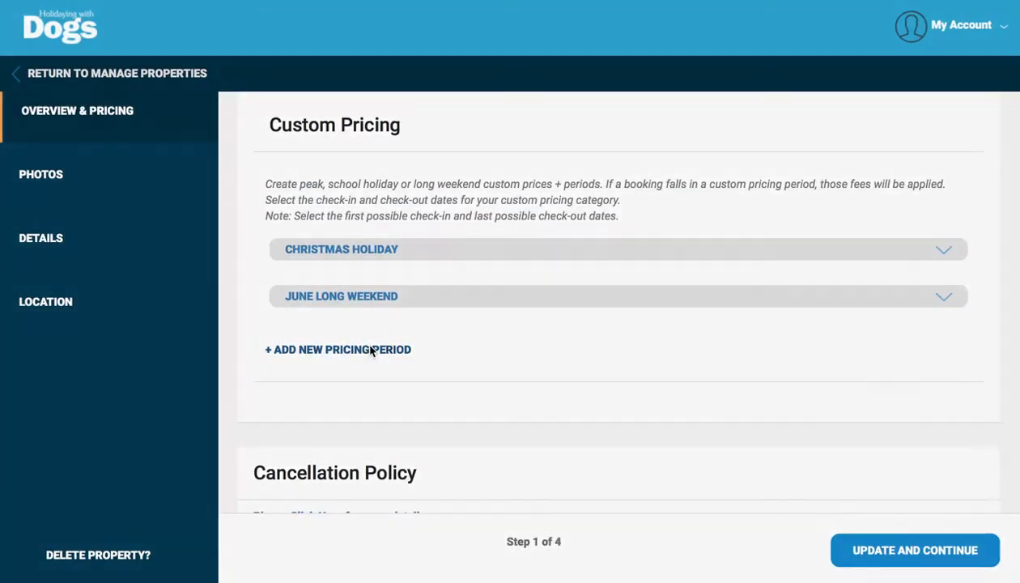
left_click(371, 349)
Step: Name the new period School holidays with a first range of 29/06/2018 to 15/07/2018
left_click(364, 255)
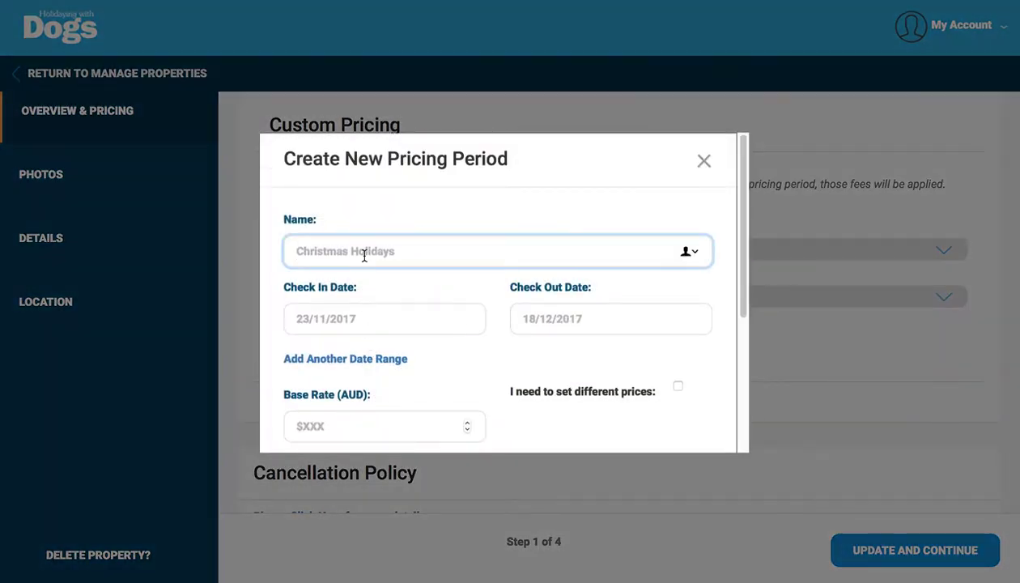
type("School holidays")
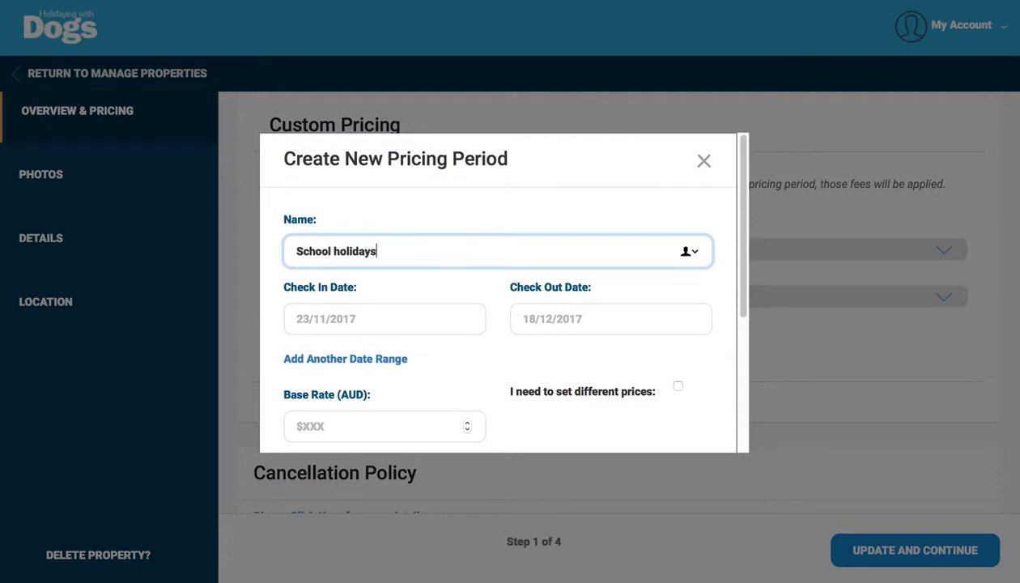
left_click(316, 317)
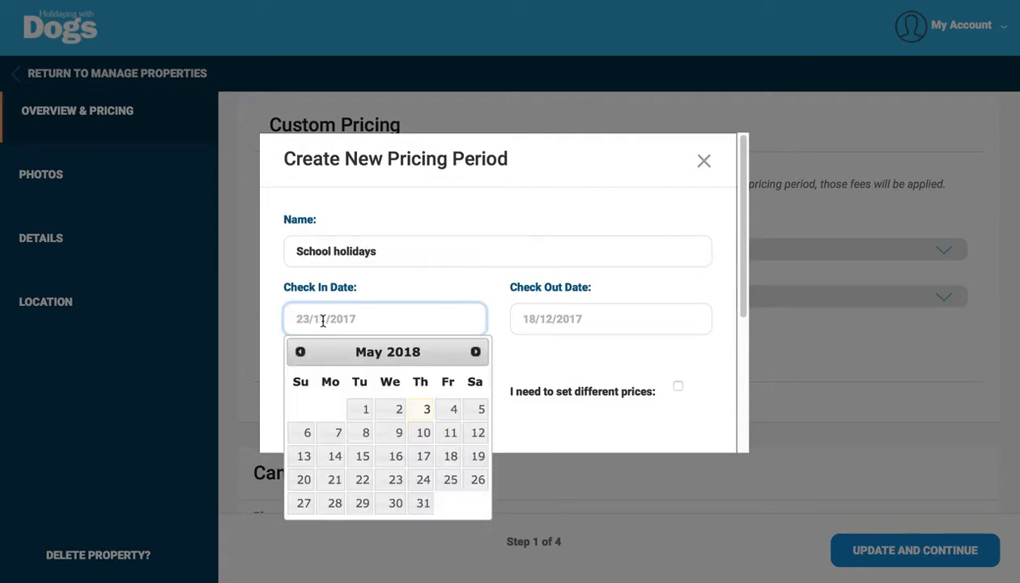
left_click(476, 351)
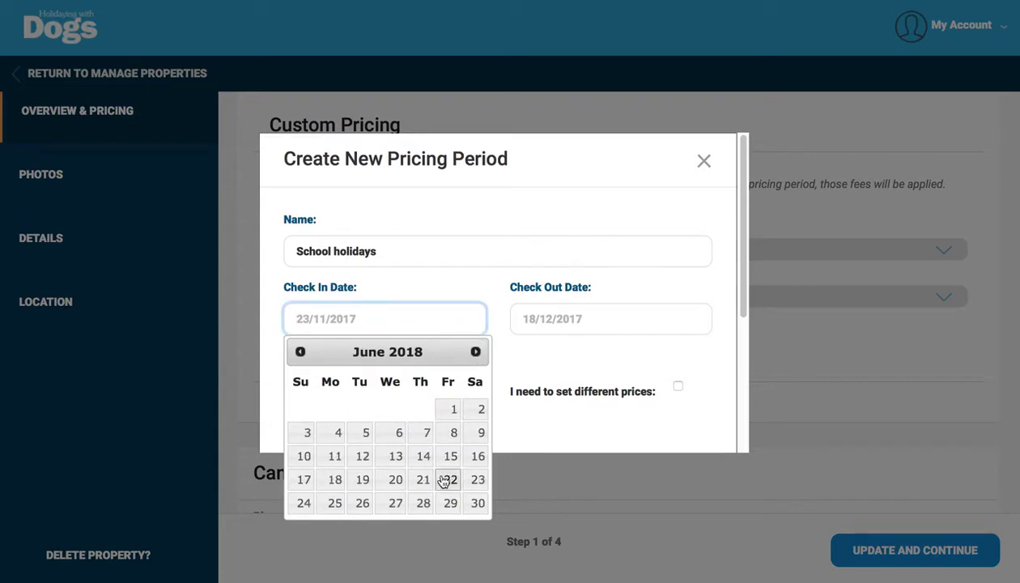
left_click(453, 506)
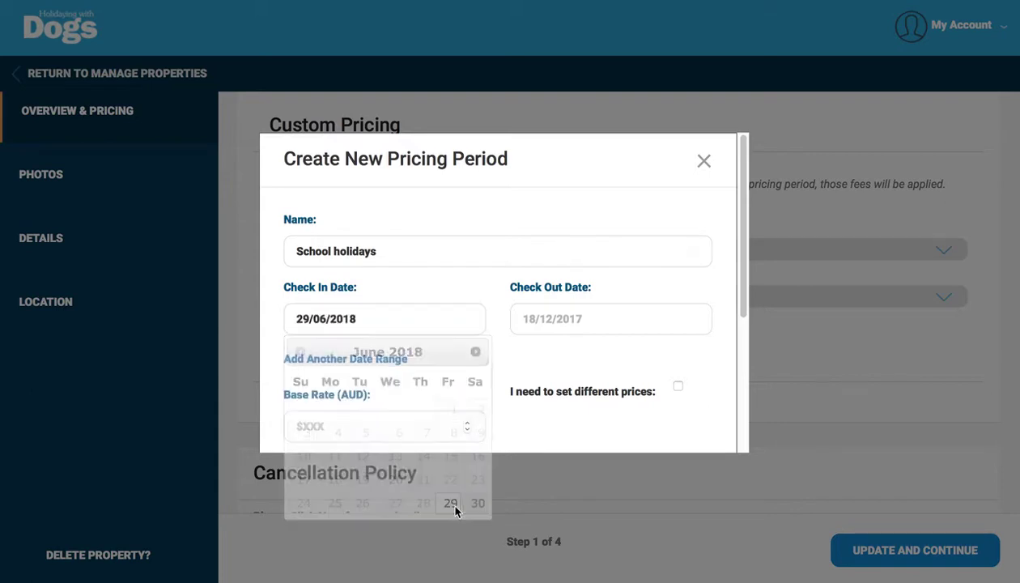
left_click(530, 318)
left_click(702, 353)
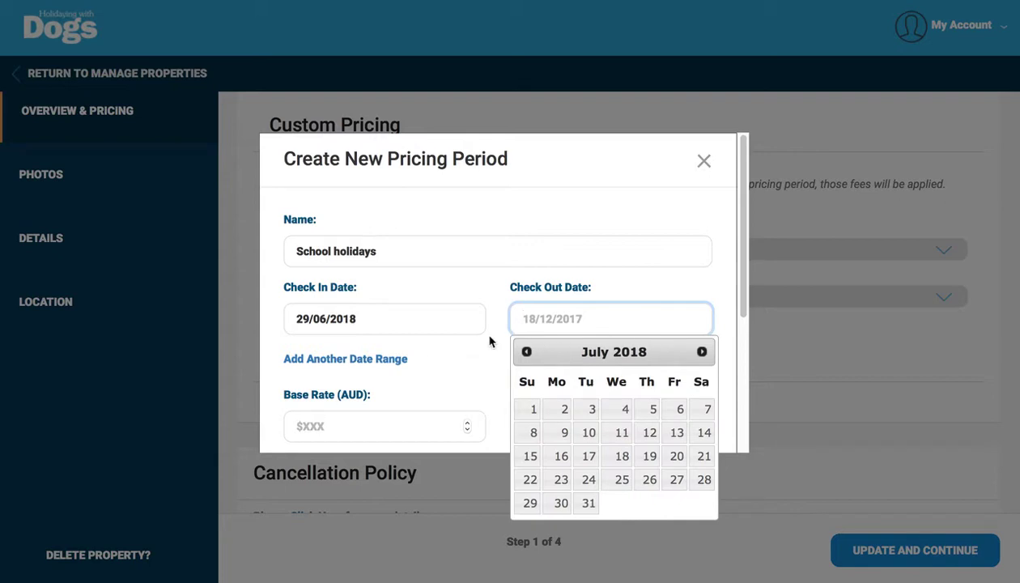
left_click(527, 455)
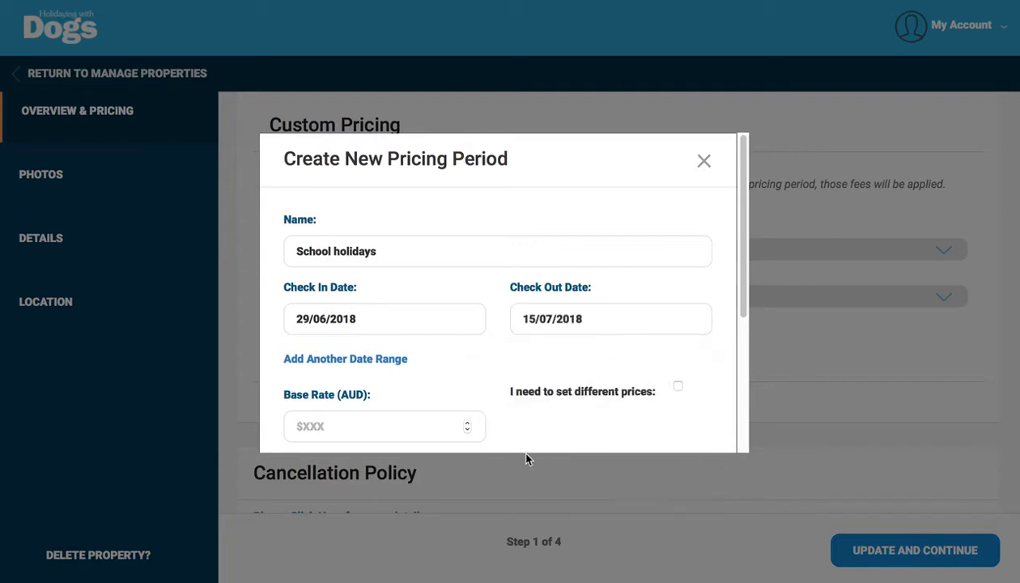
Step: Add a second date range from 21/09/2018 to 07/10/2018
left_click(353, 361)
left_click(340, 378)
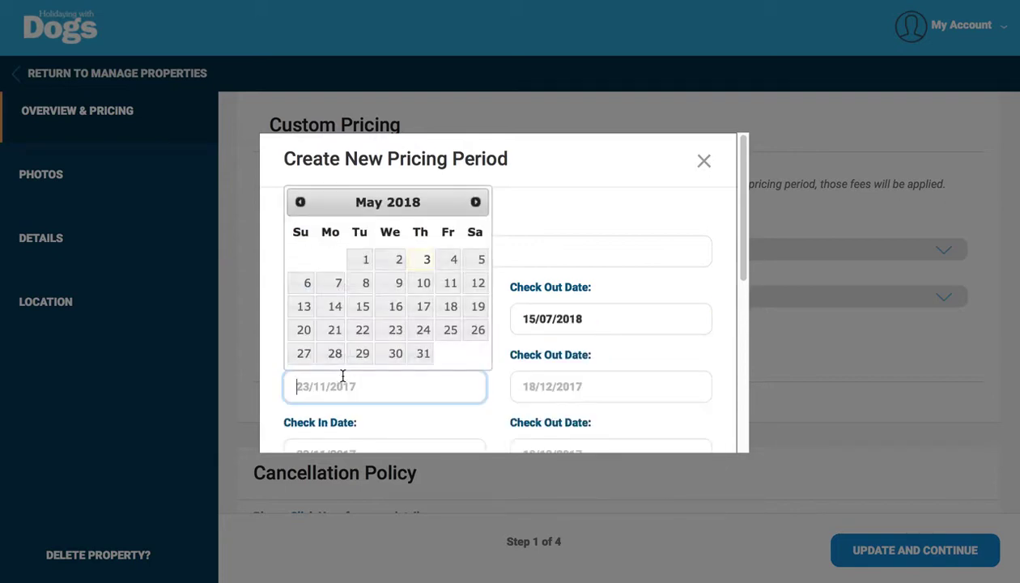
left_click(475, 202)
left_click(475, 202)
left_click(475, 202)
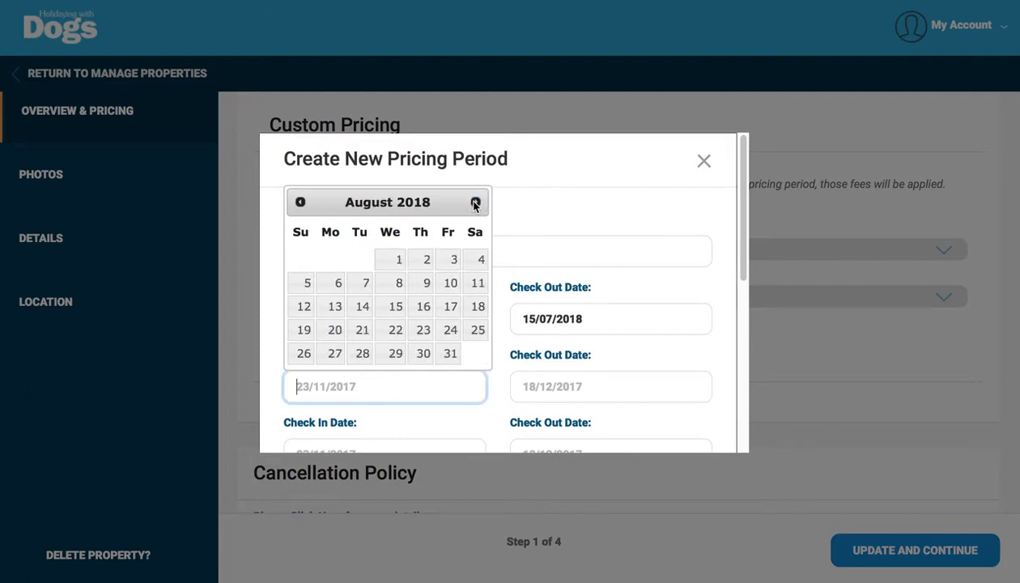
left_click(475, 202)
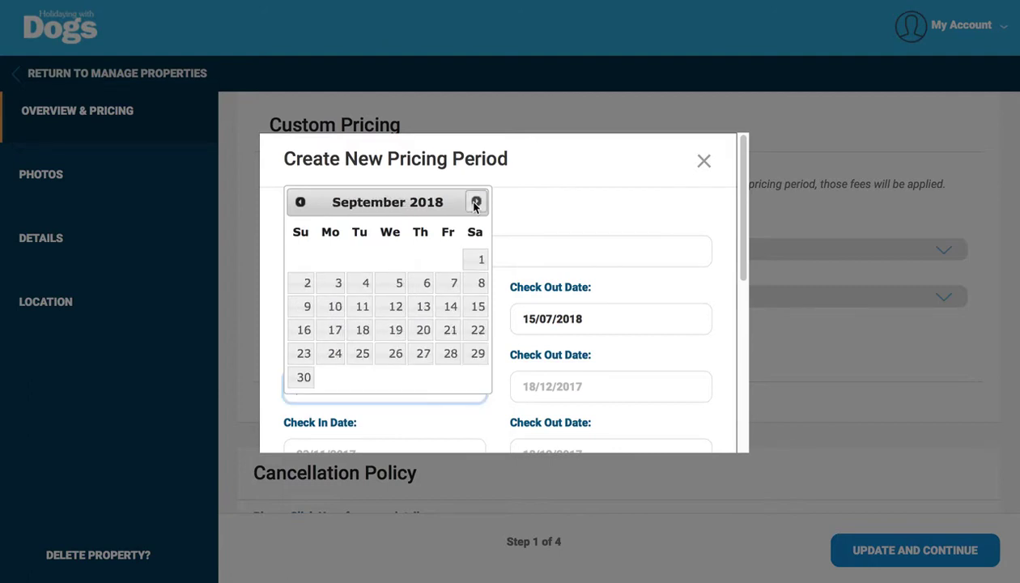
left_click(454, 329)
left_click(547, 387)
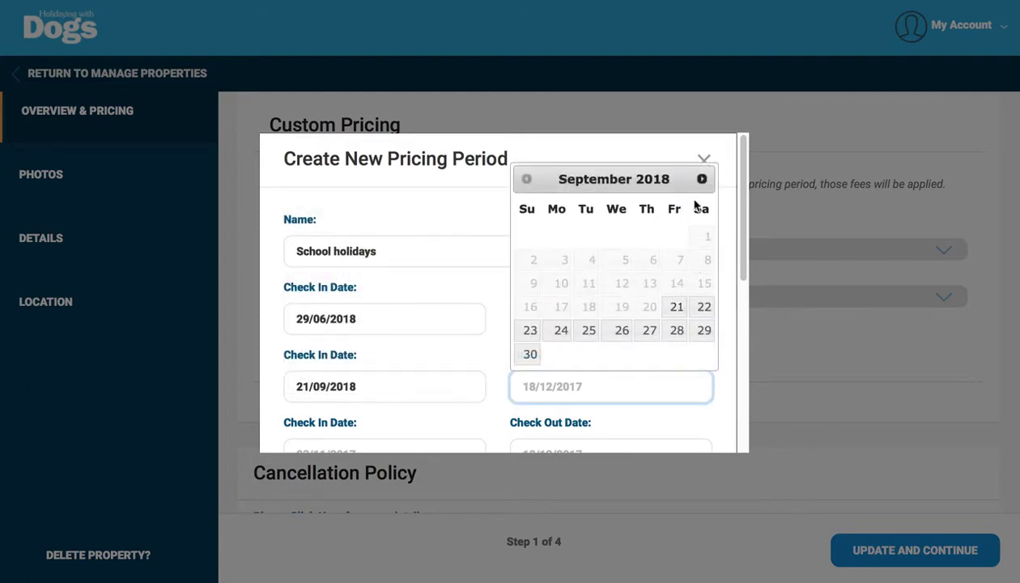
left_click(701, 177)
left_click(533, 259)
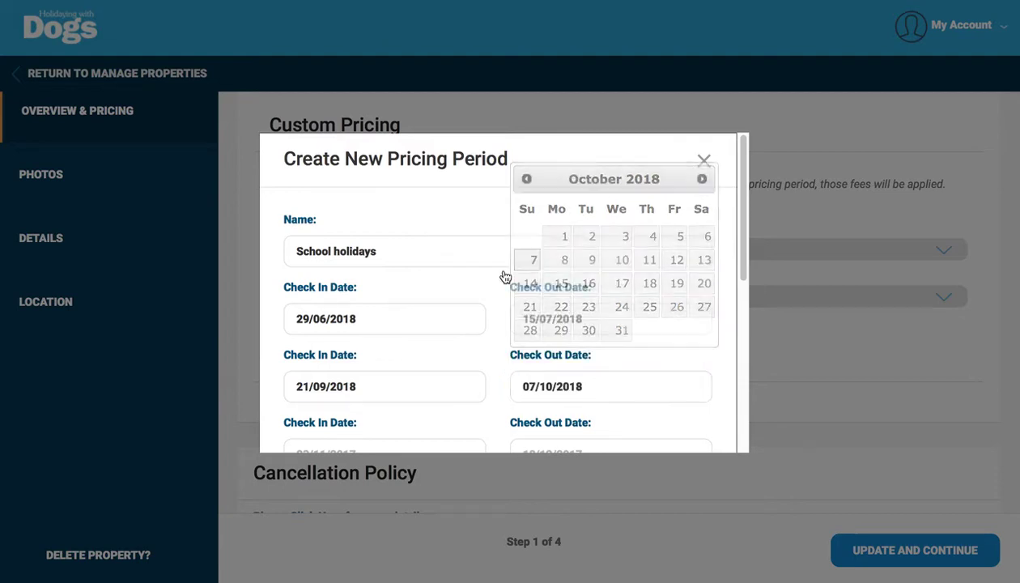
Step: Set the third date range from 28/06/2019 to 14/07/2019
scroll(387, 359, "down", 1)
left_click(352, 382)
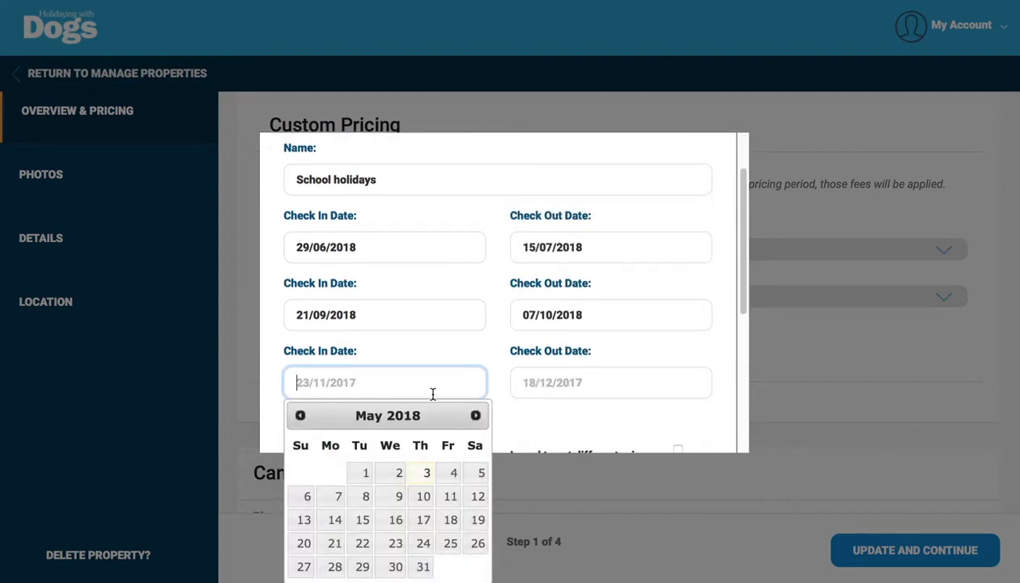
left_click(475, 415)
left_click(475, 415)
left_click(475, 415)
left_click(475, 415)
left_click(475, 415)
left_click(475, 415)
left_click(475, 415)
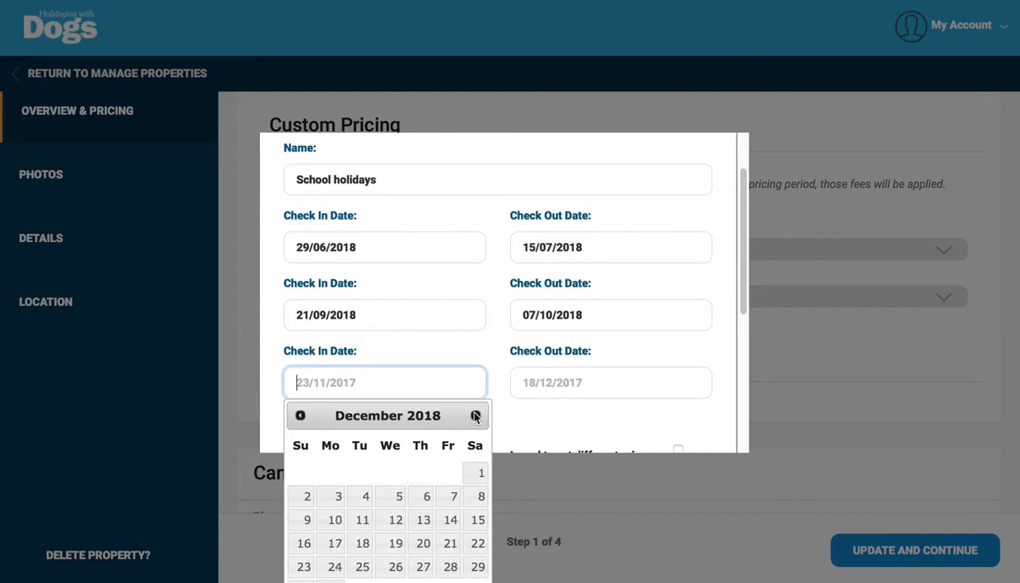
left_click(475, 415)
left_click(475, 415)
left_click(475, 416)
left_click(475, 415)
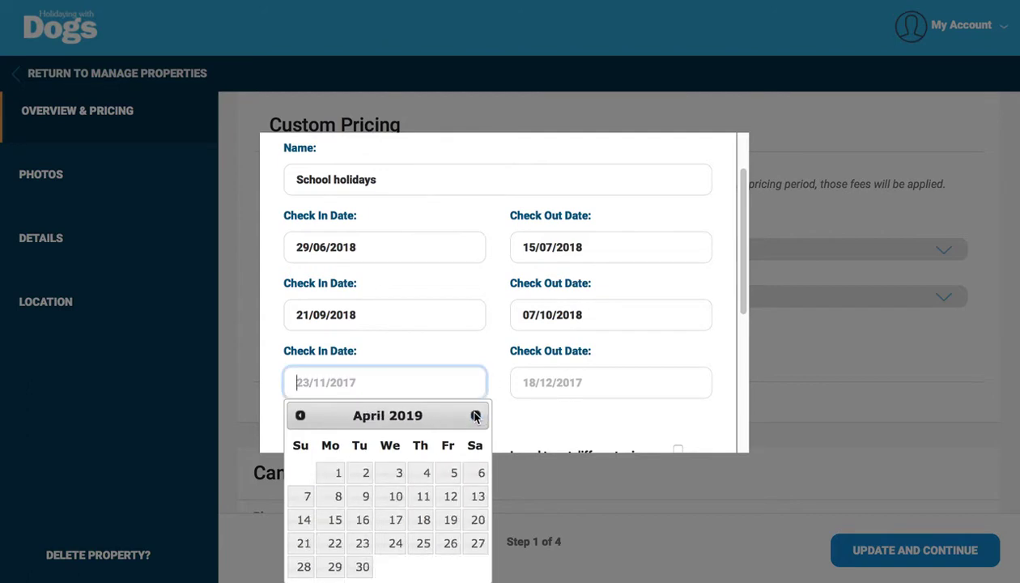
left_click(475, 415)
left_click(475, 415)
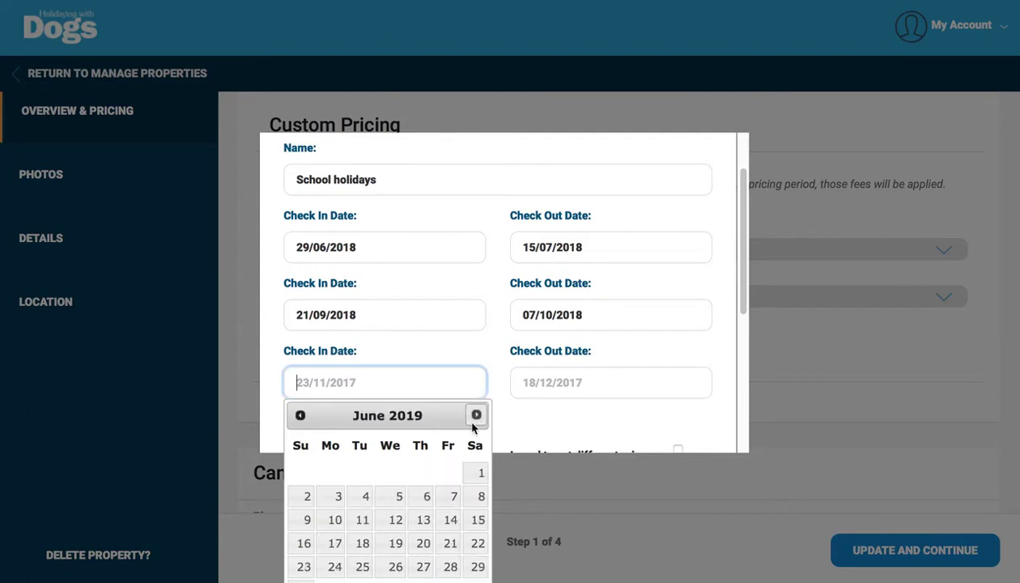
left_click(449, 566)
left_click(590, 388)
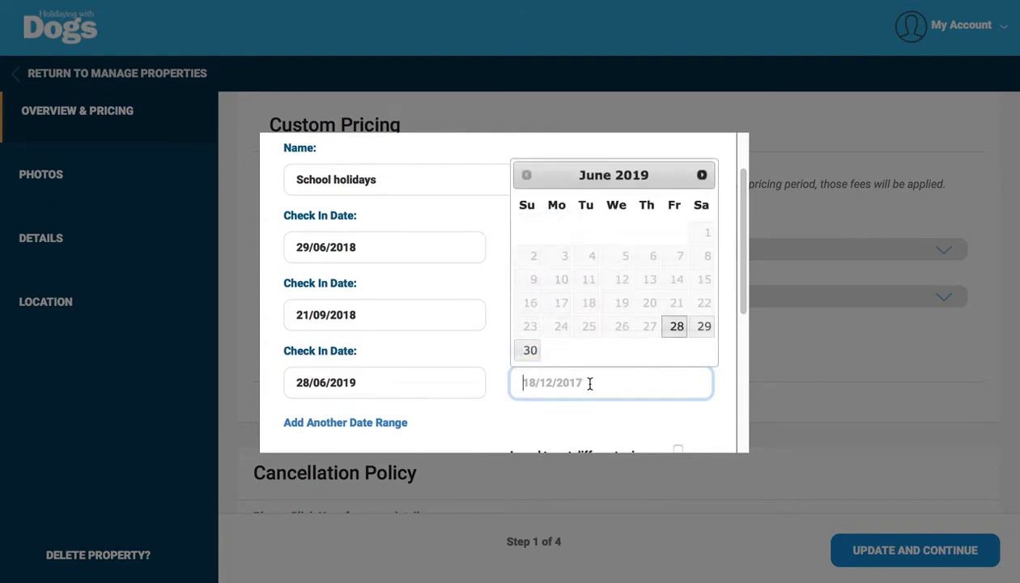
left_click(702, 175)
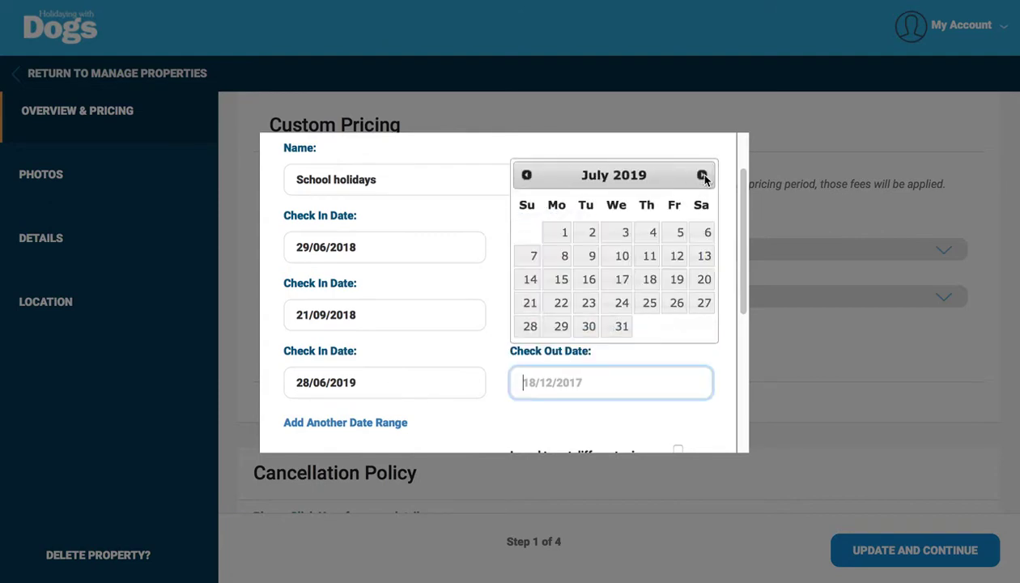
left_click(530, 281)
scroll(382, 311, "down", 2)
Step: Give School holidays a 220 AUD base rate and 4-night minimum, then add the period
left_click(351, 402)
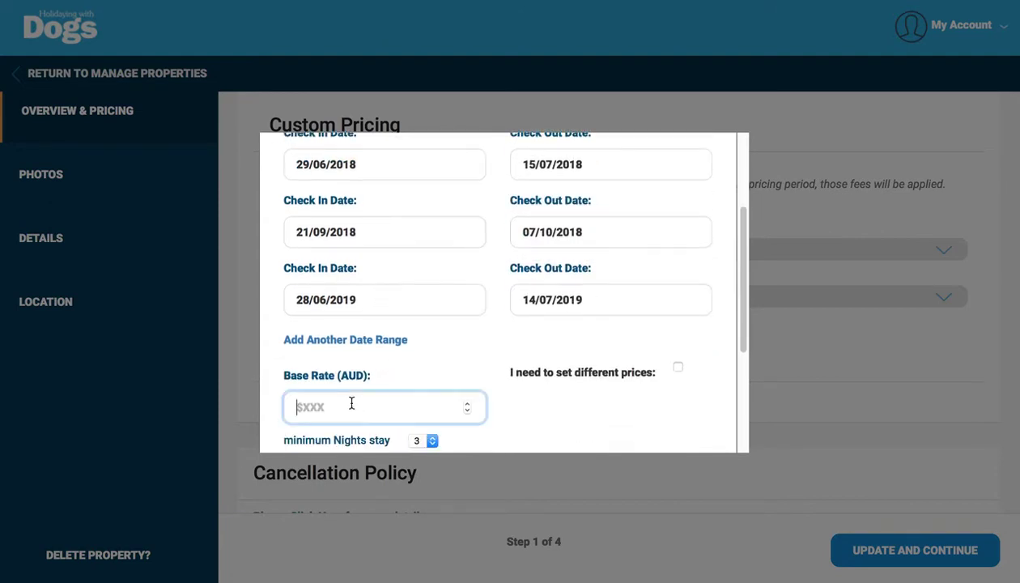
type("220")
scroll(414, 396, "down", 2)
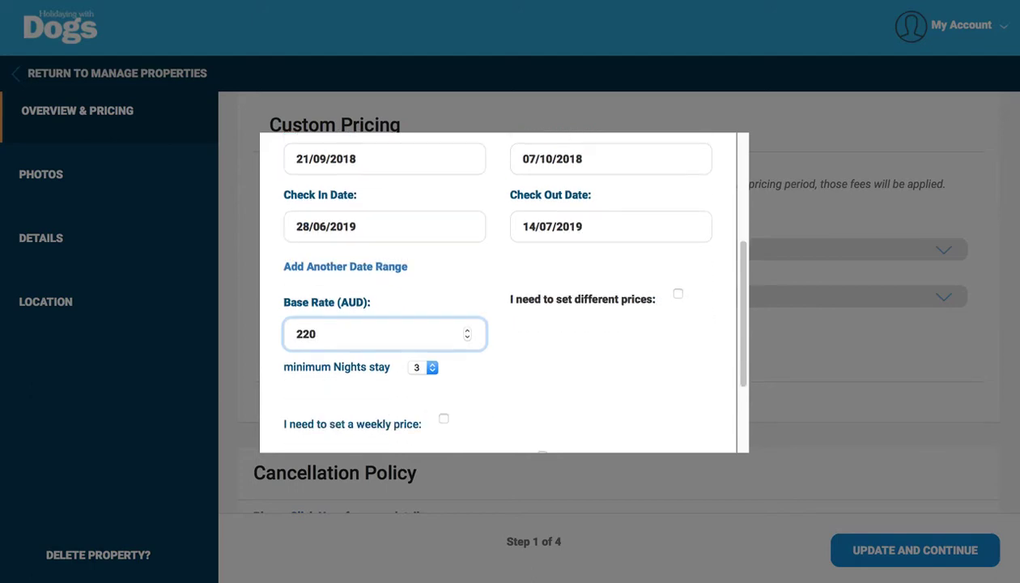
left_click(429, 369)
left_click(428, 381)
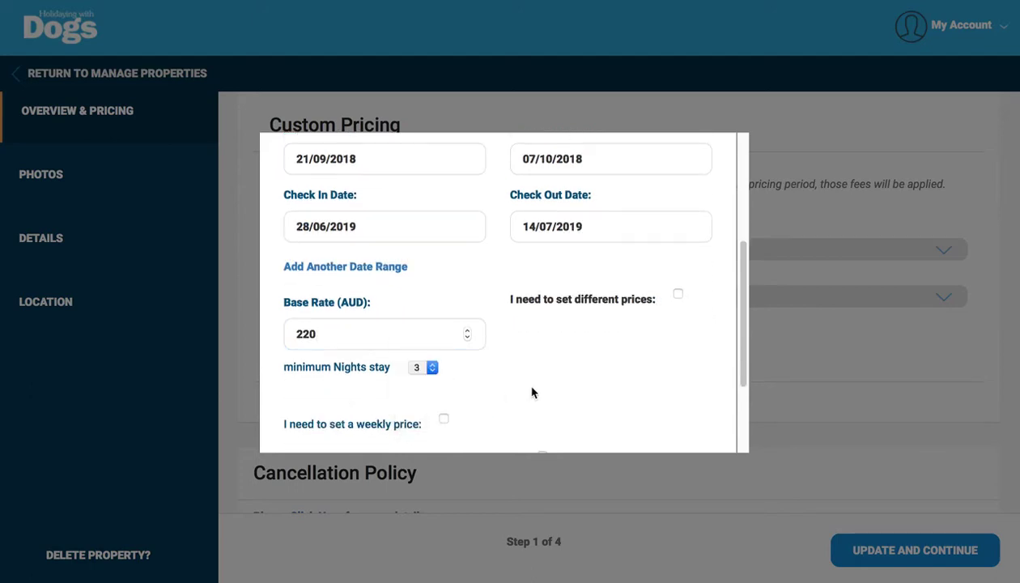
scroll(532, 391, "up", 3)
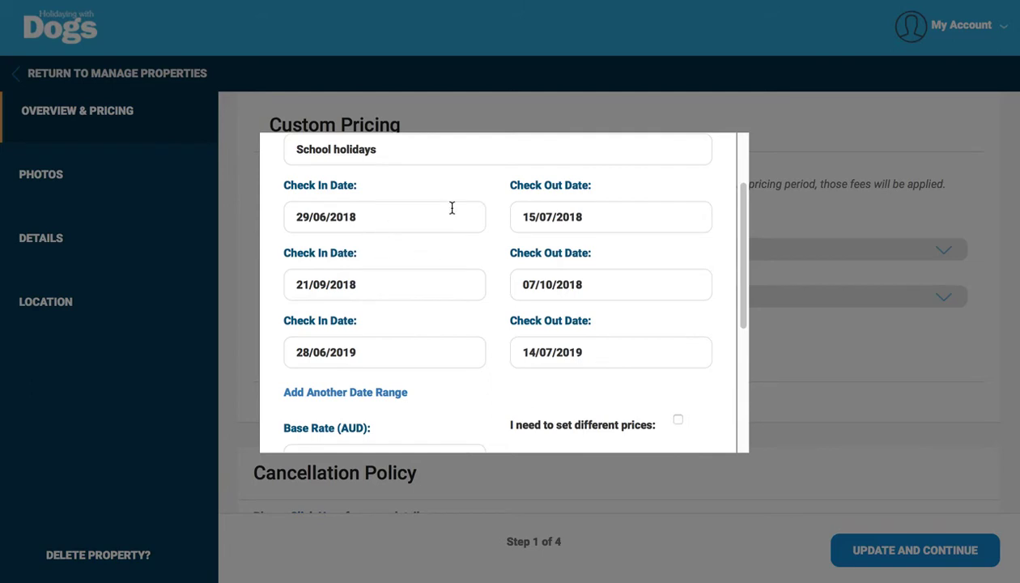
scroll(458, 348, "up", 1)
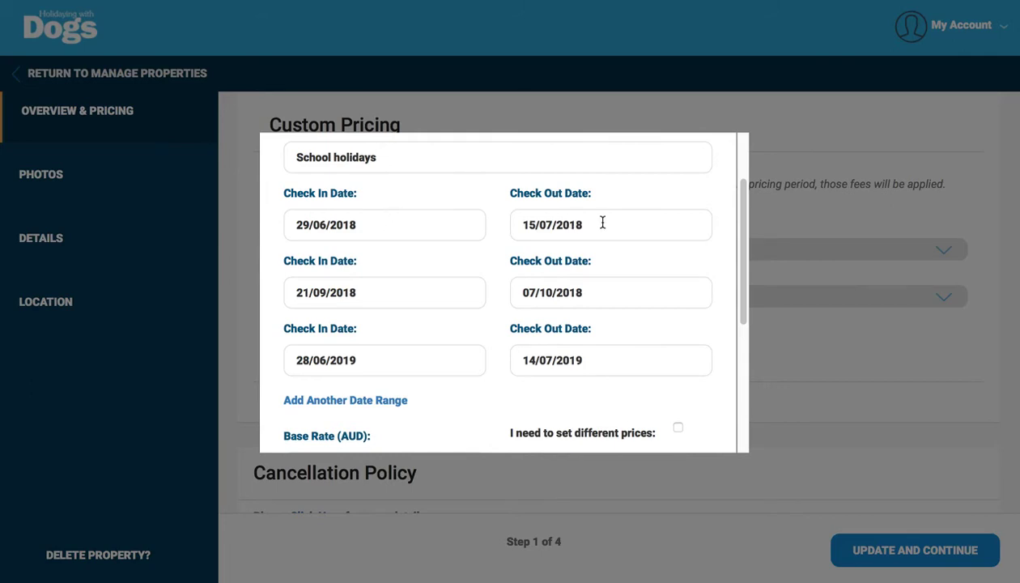
scroll(446, 277, "down", 4)
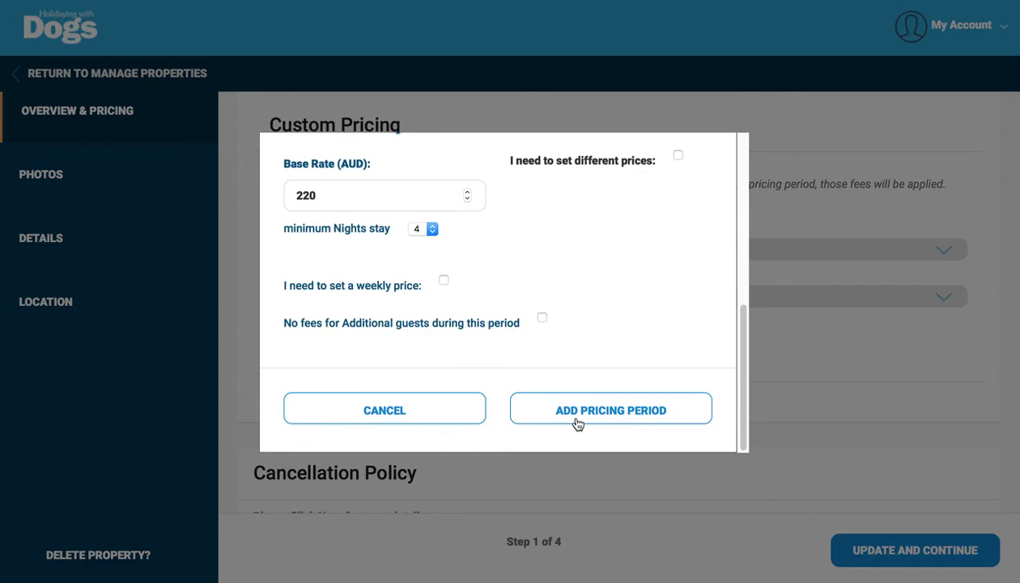
left_click(576, 422)
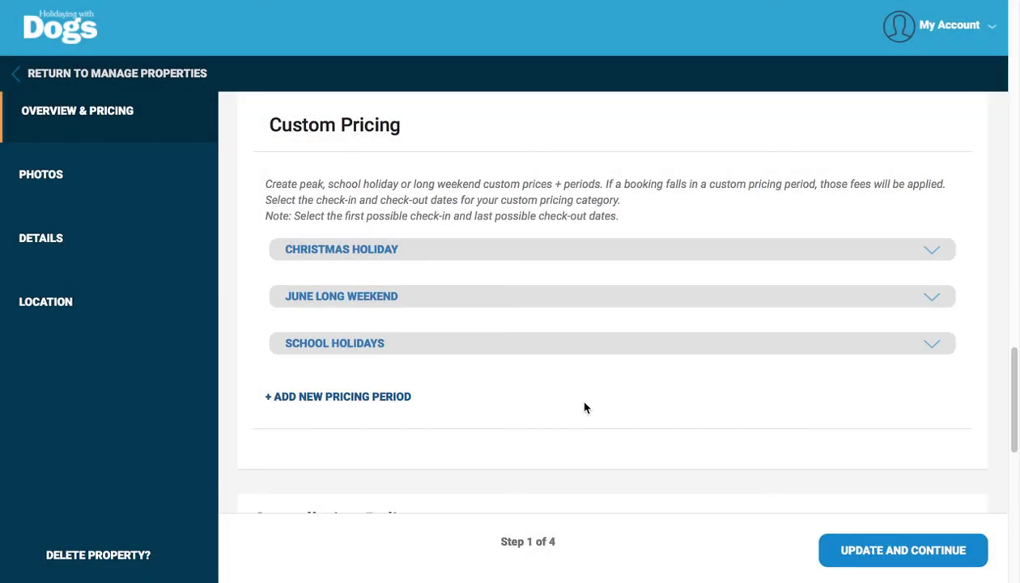
Step: Save the pricing and pass through Photos, Details and Location to Finish Updating
left_click(906, 551)
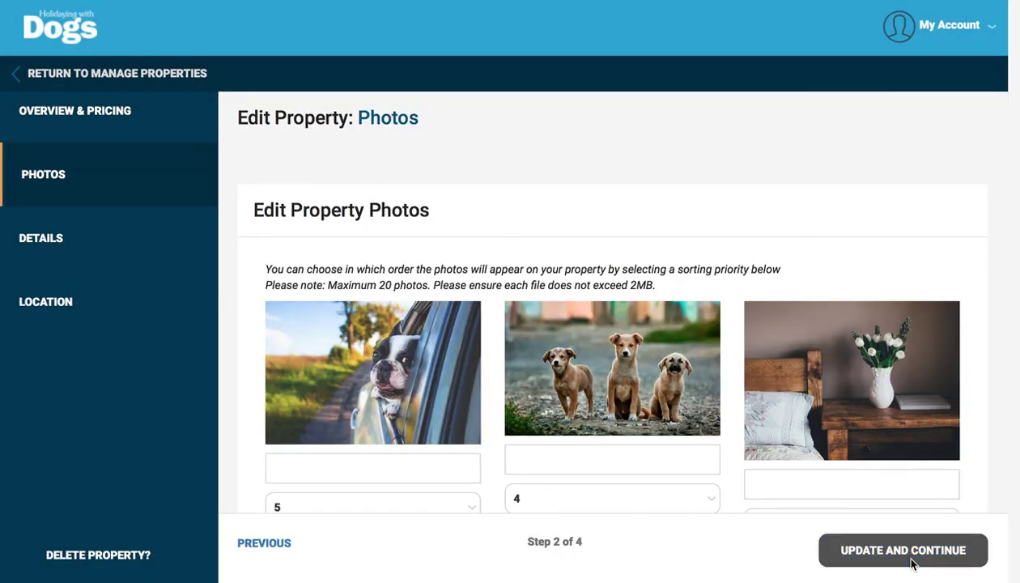
left_click(912, 559)
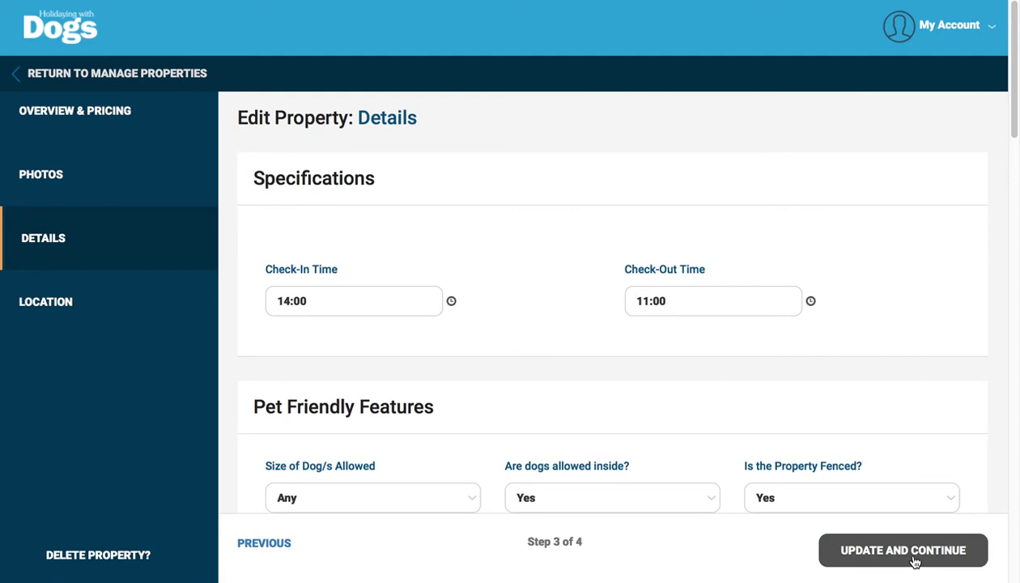
left_click(913, 558)
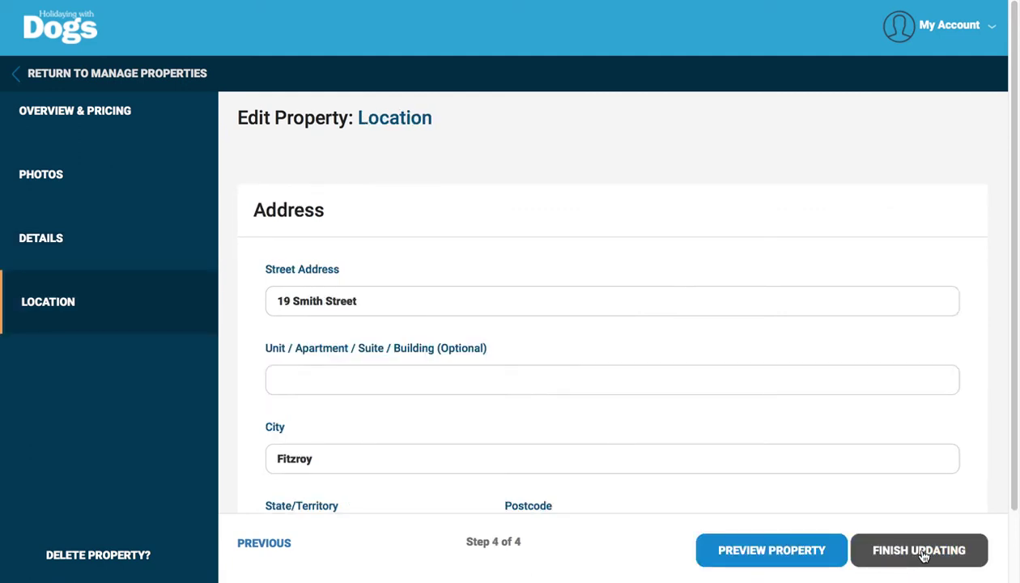
left_click(922, 555)
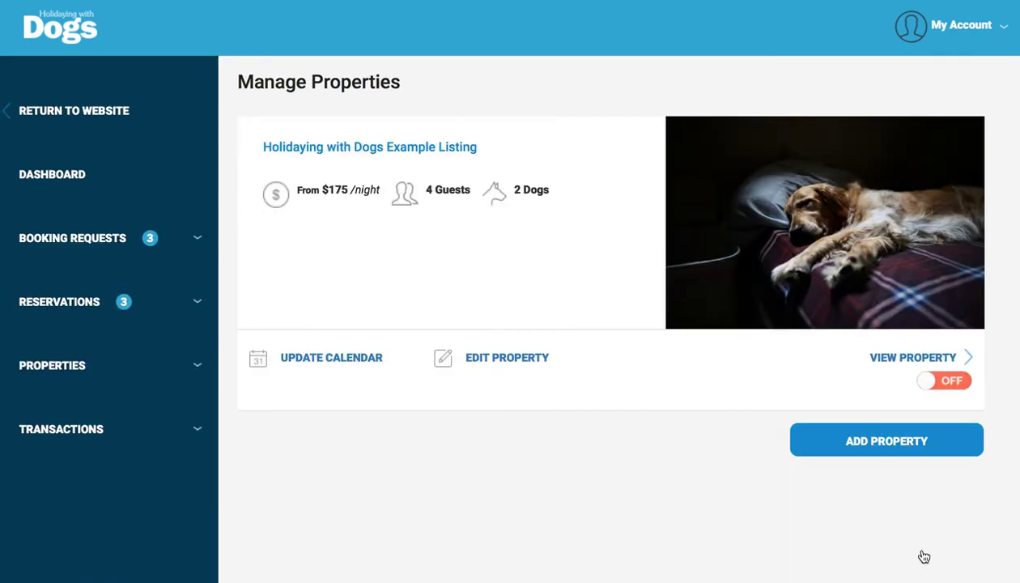